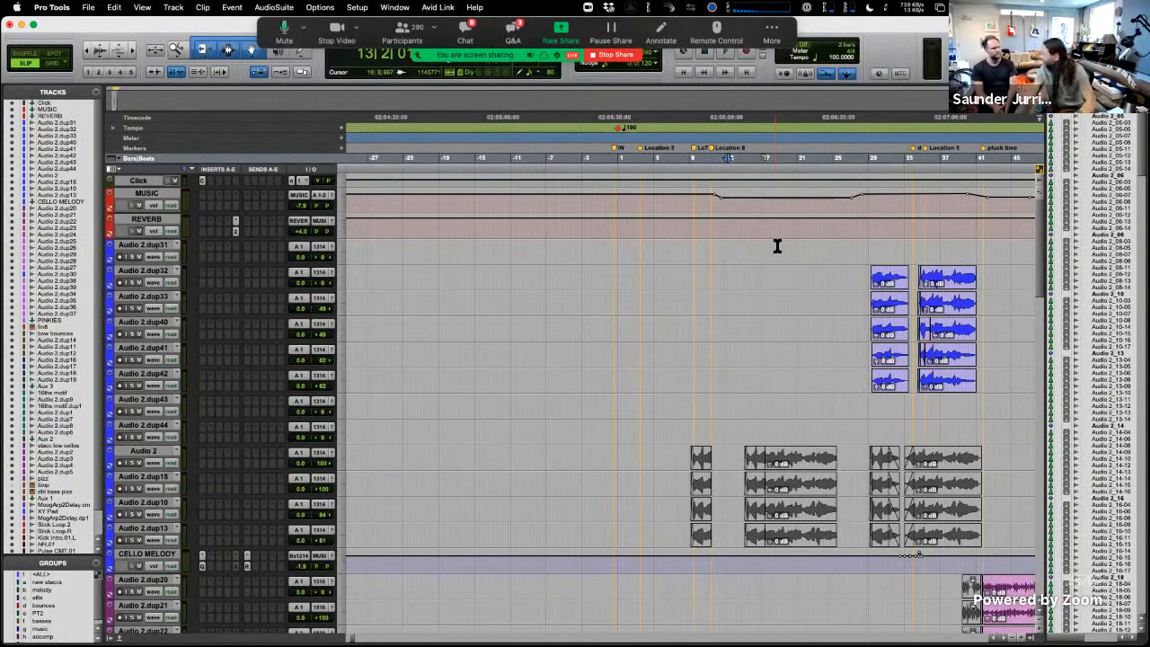
- Zoom in on the timeline and examine the clips on the Audio 2 tracks around the edit and pluck time markers
left_click(724, 242)
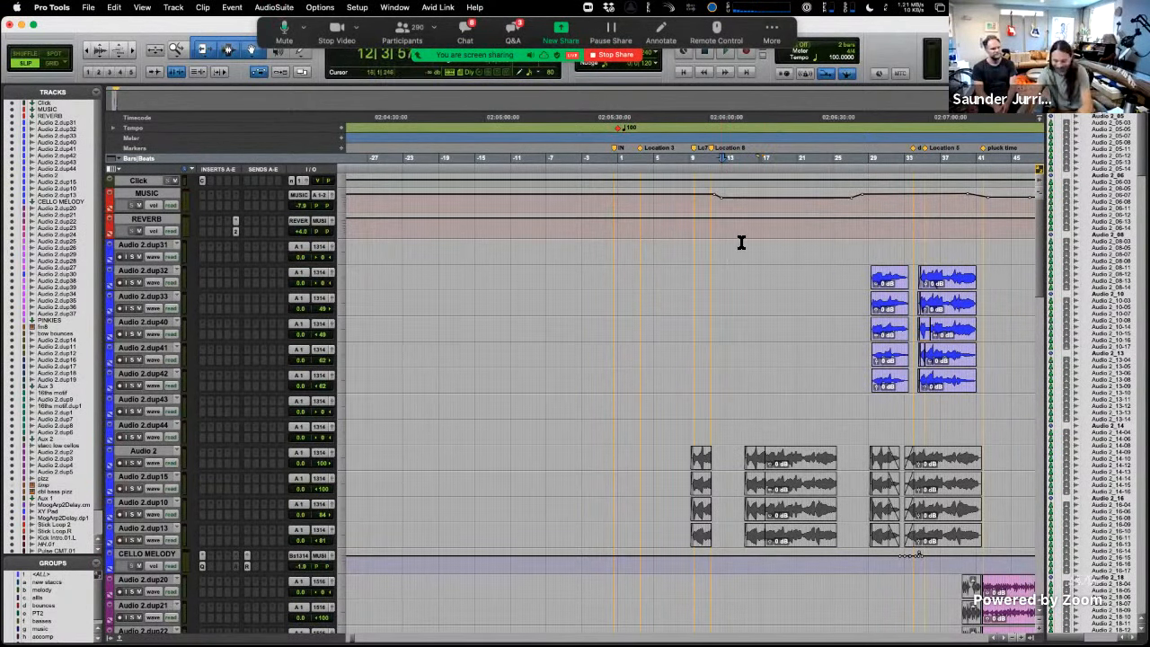
key("t")
scroll(807, 319, "down", 5)
scroll(809, 320, "right", 5)
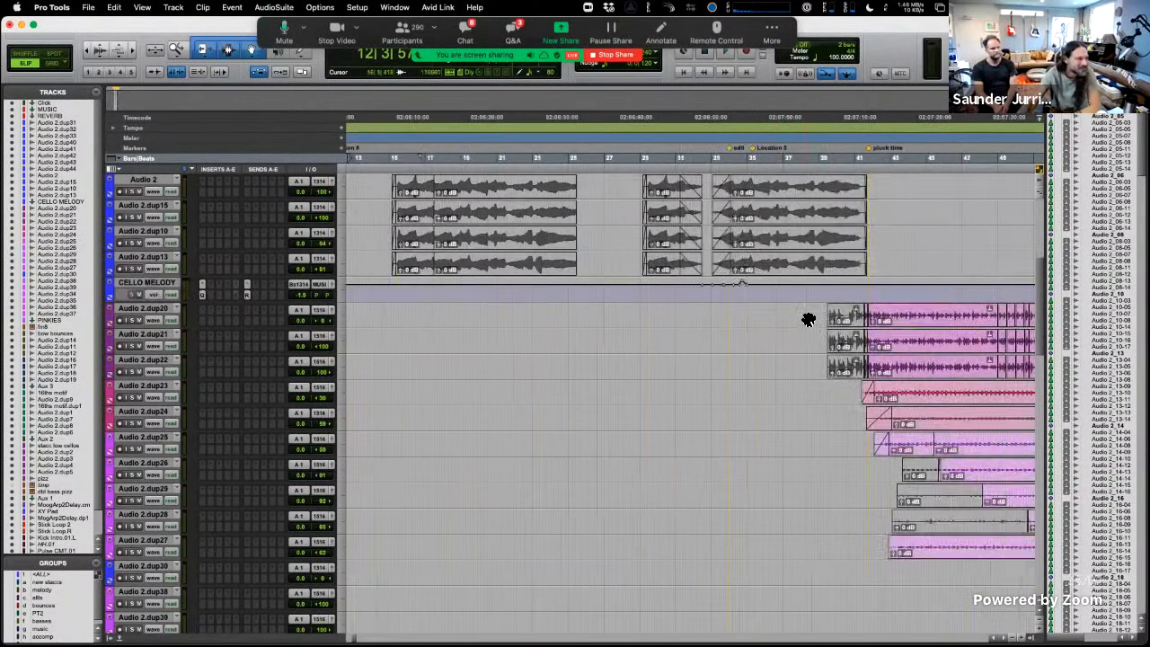
scroll(809, 320, "up", 5)
scroll(808, 319, "right", 3)
scroll(808, 318, "down", 1)
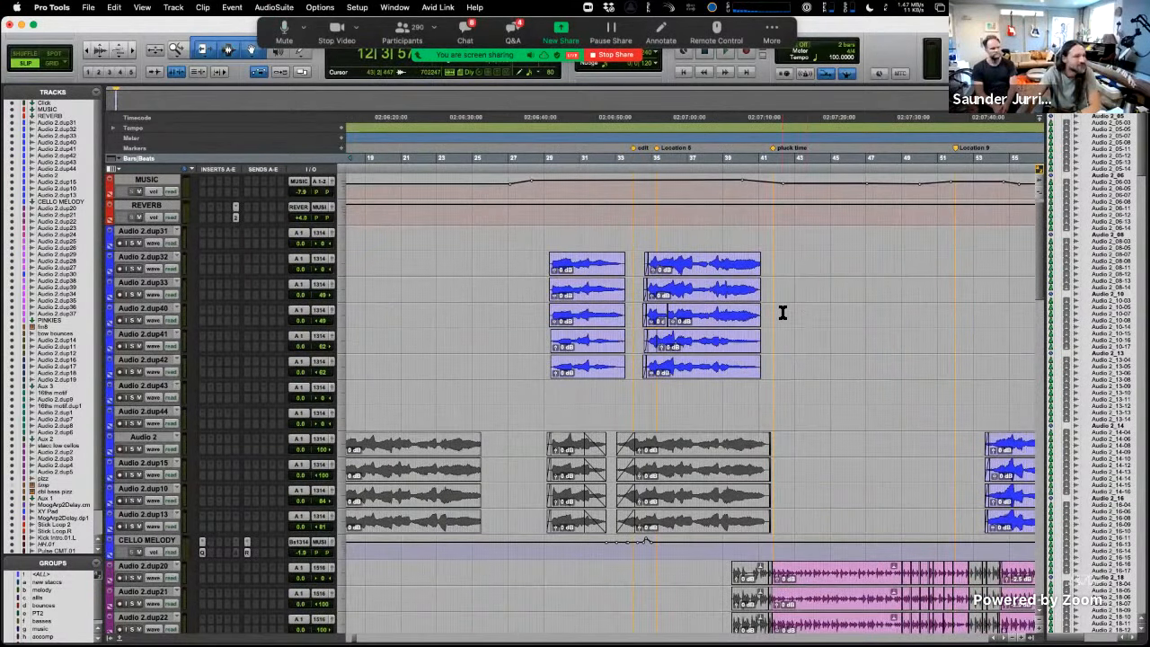
scroll(786, 312, "down", 4)
scroll(683, 321, "left", 5)
scroll(638, 315, "up", 2)
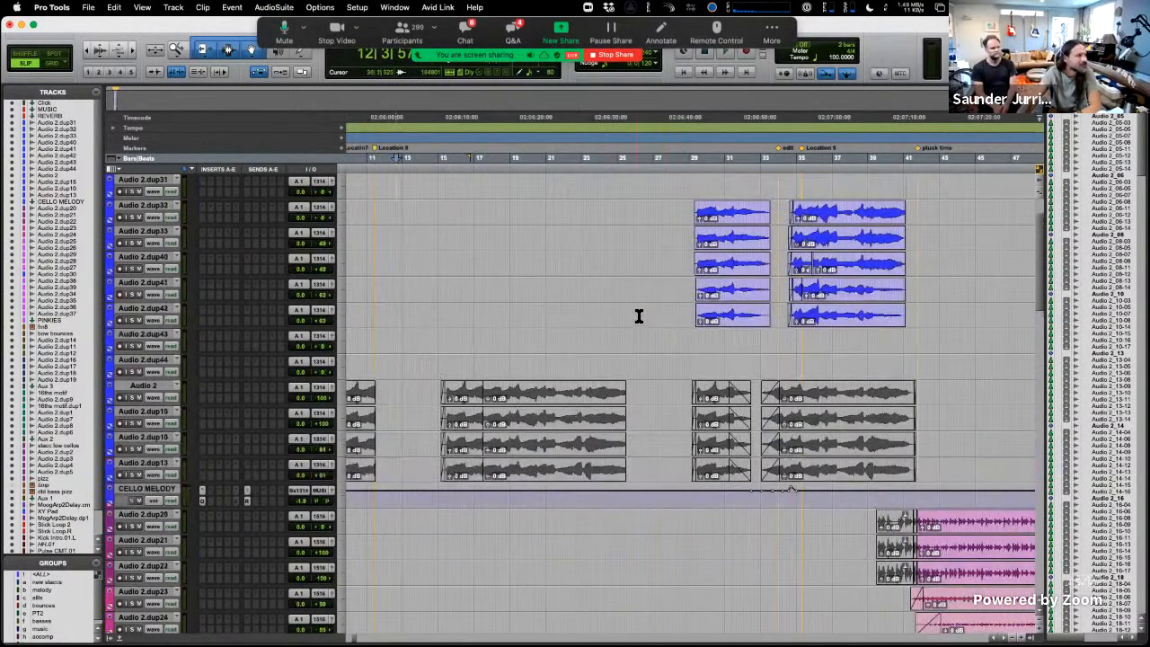
- Select the tracks Audio 2.dup33, dup40, dup41 and dup42 one after another
left_click(141, 230)
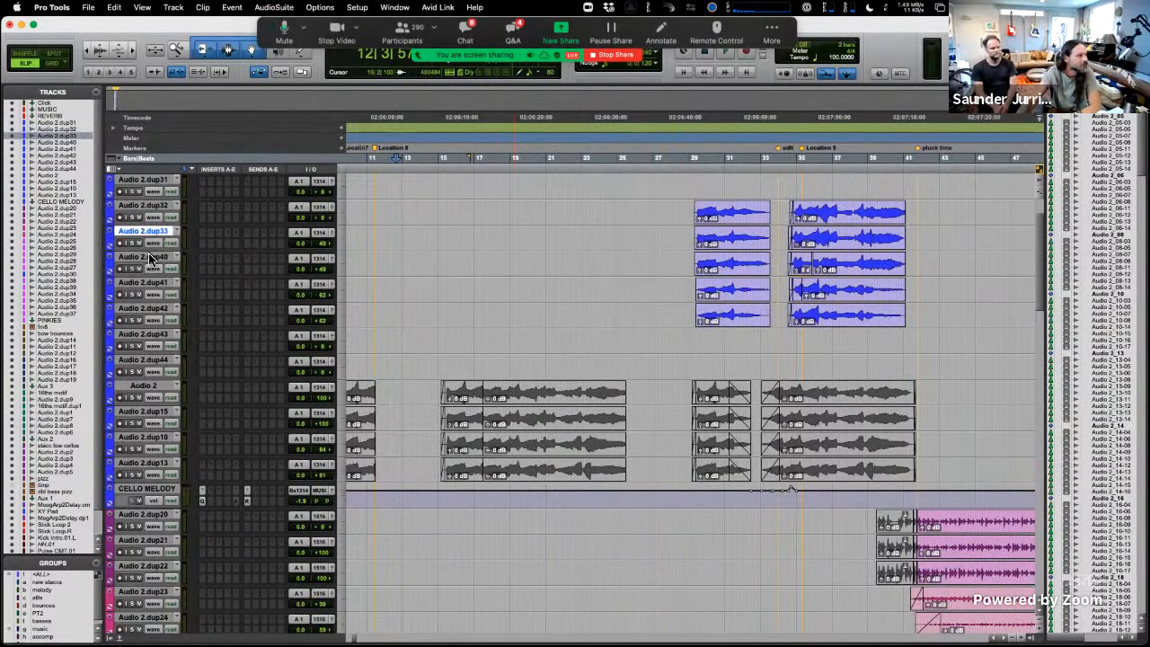
left_click(148, 256)
left_click(150, 282)
left_click(146, 306)
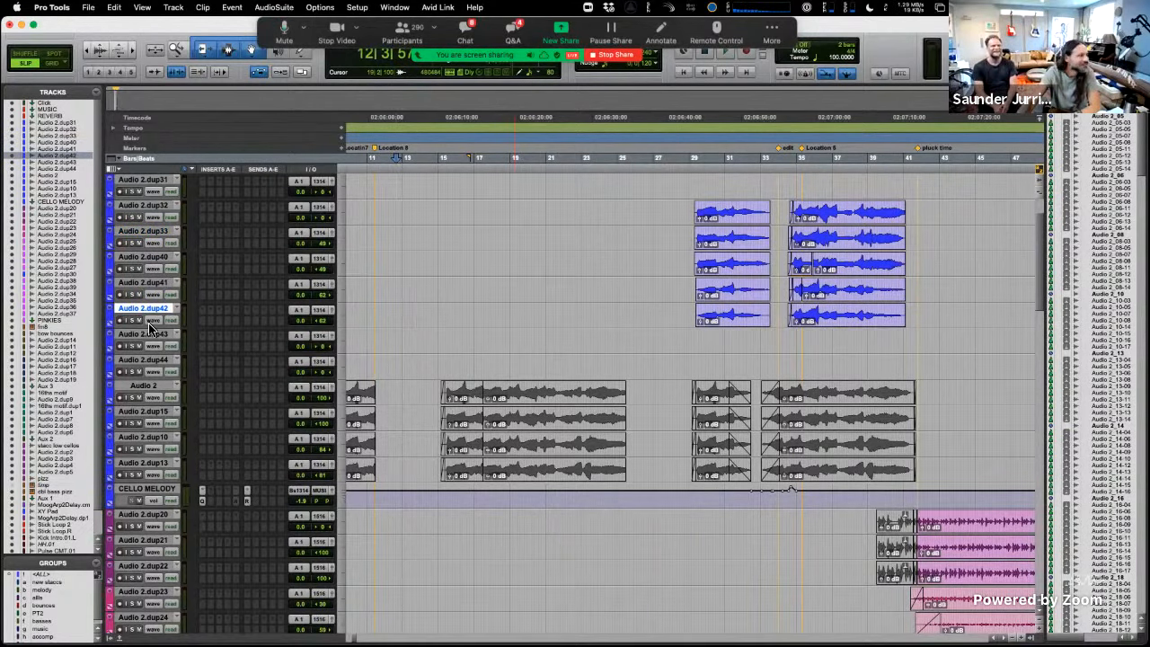
- Select the CELLO MELODY track beneath the Audio 2 melody tracks
scroll(551, 310, "down", 5)
scroll(583, 311, "right", 5)
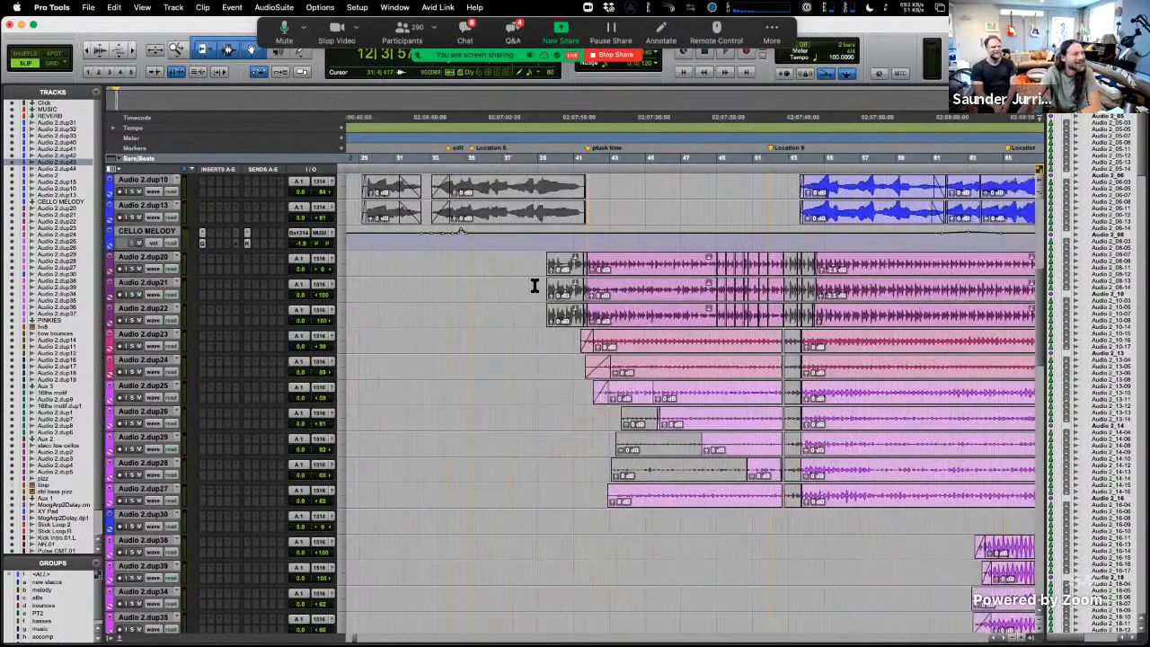
scroll(534, 286, "up", 3)
scroll(535, 285, "left", 3)
left_click(139, 388)
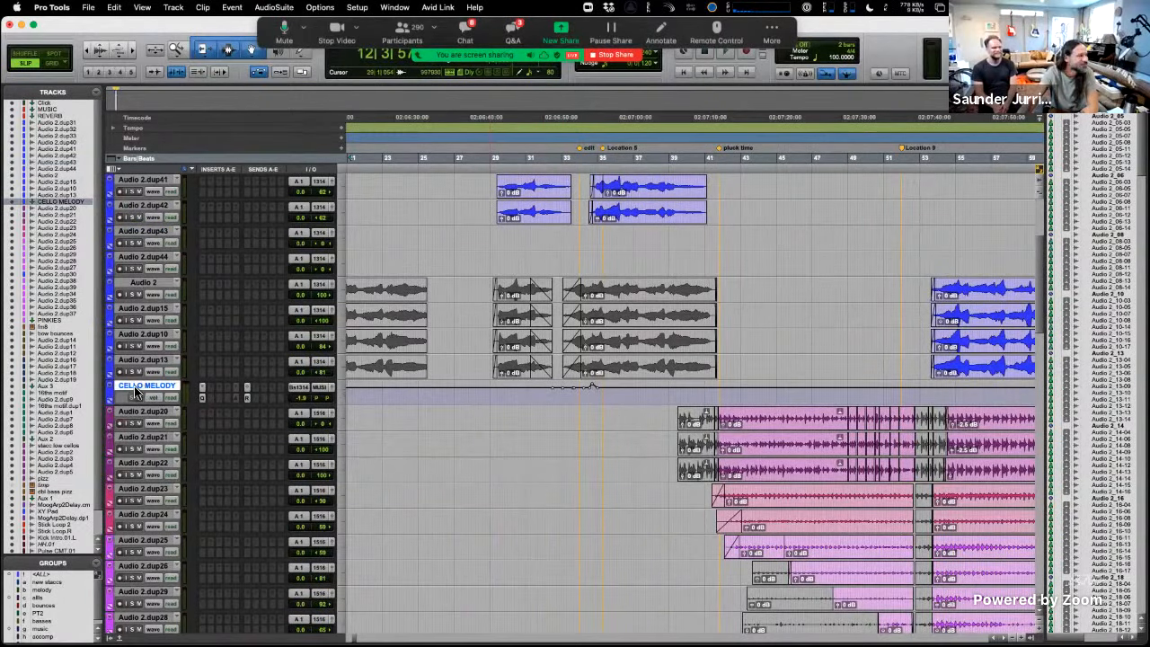
scroll(459, 252, "up", 1)
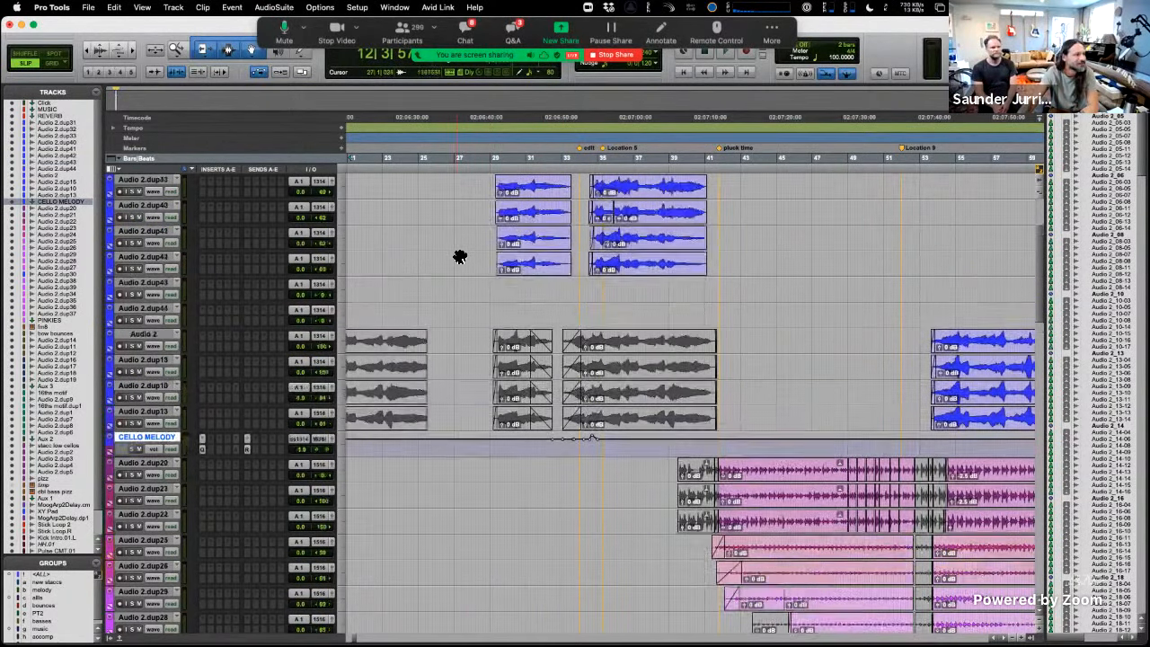
- Examine the clips on the fm8, bow bounces, 16ths motif and stacc low cellos tracks
scroll(459, 255, "down", 12)
scroll(459, 257, "right", 3)
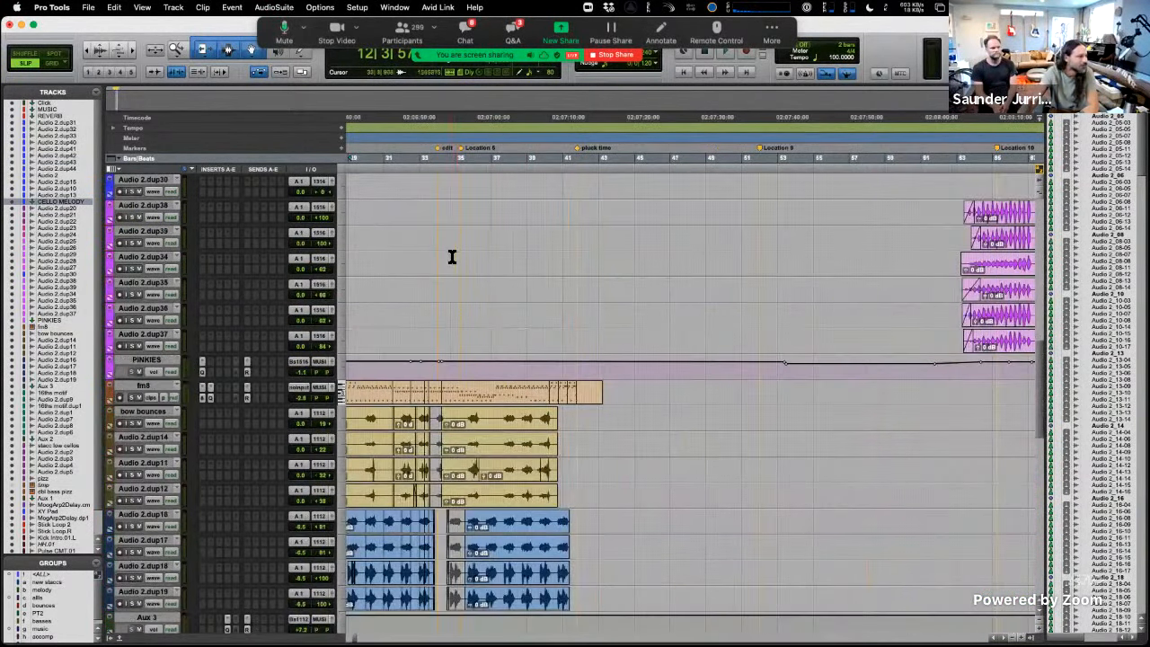
scroll(453, 259, "left", 2)
scroll(405, 320, "down", 5)
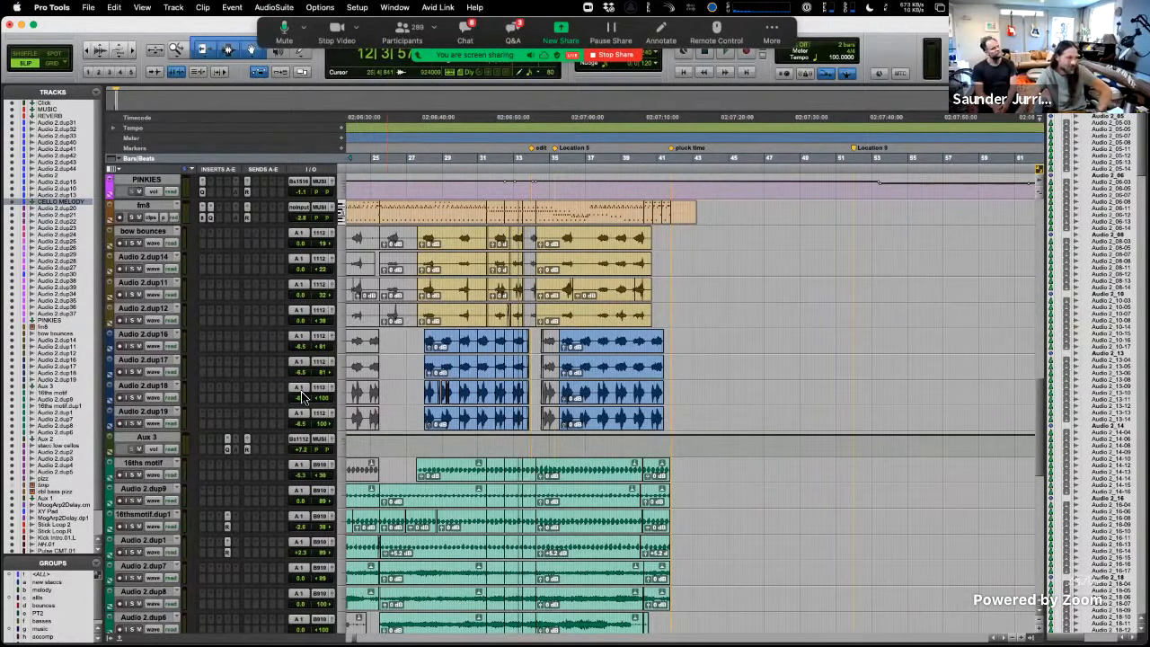
scroll(319, 396, "left", 3)
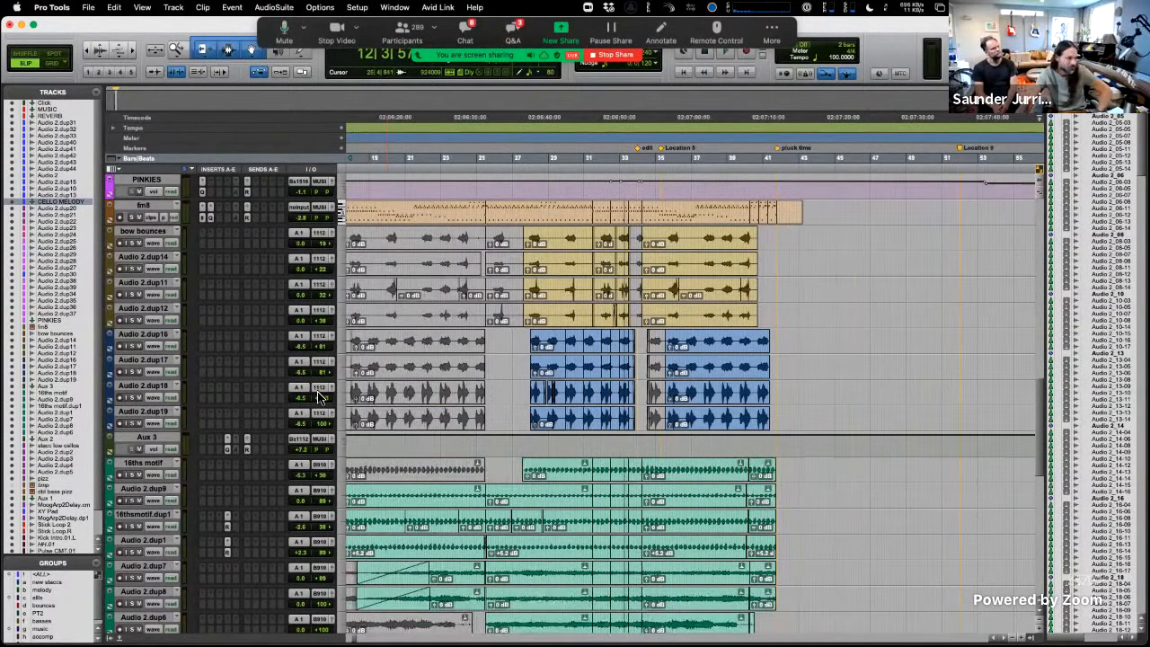
scroll(319, 396, "down", 5)
scroll(321, 396, "left", 3)
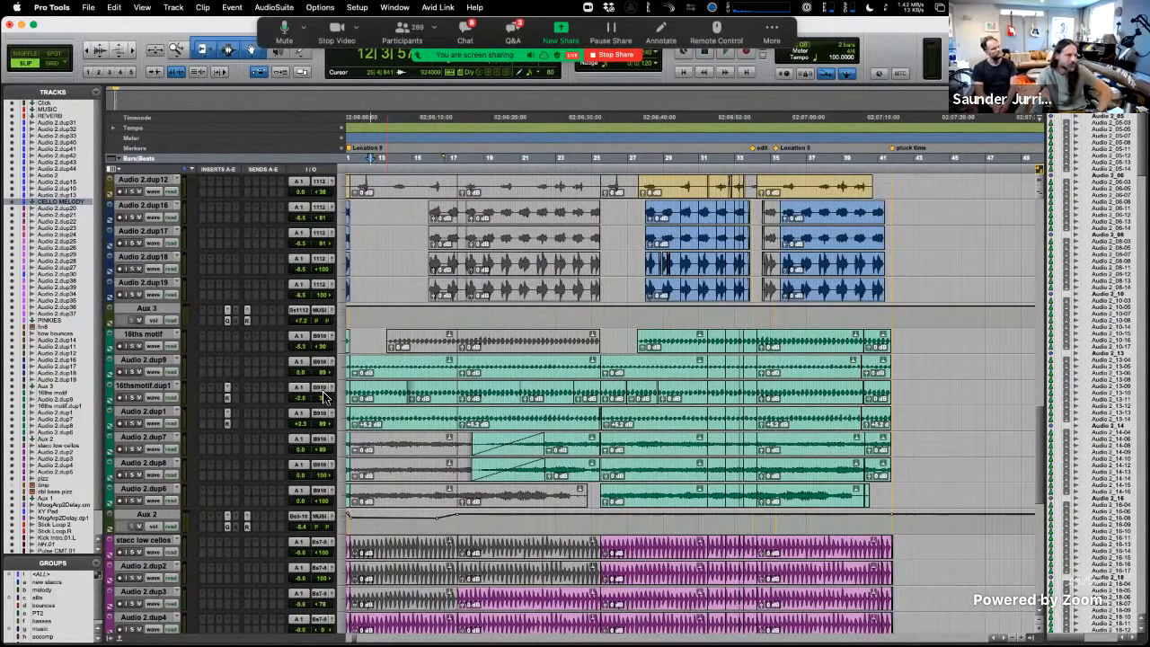
scroll(323, 391, "left", 2)
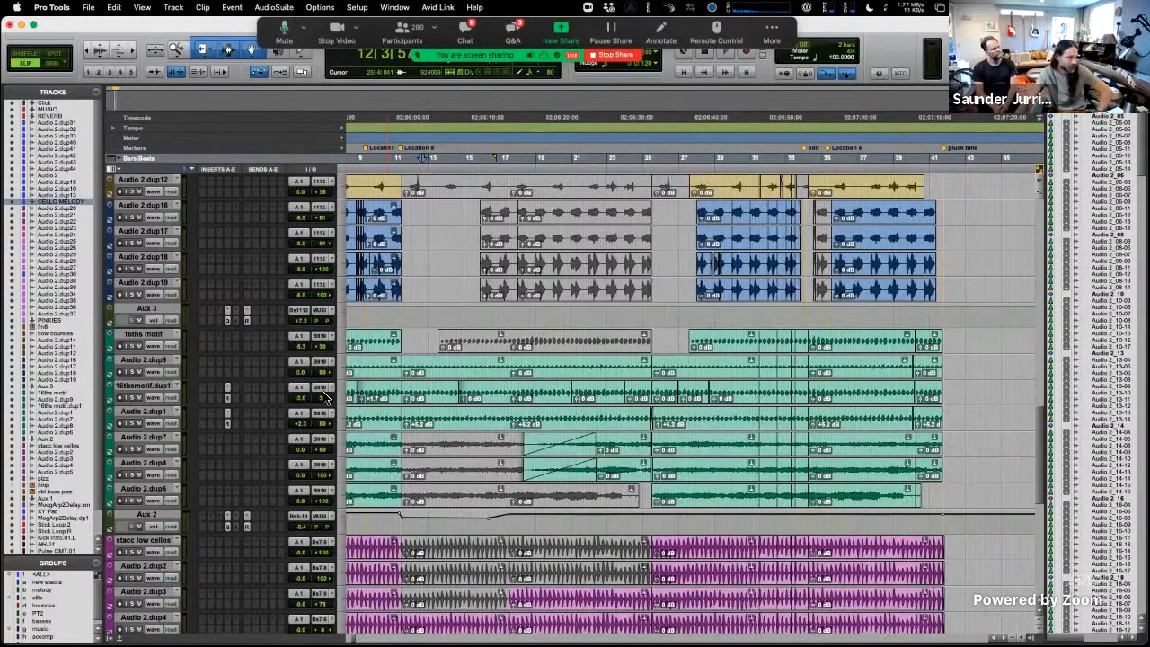
- Select the PINKIES track, followed by the Aux 3 track beneath Audio 2.dup19
scroll(322, 390, "up", 12)
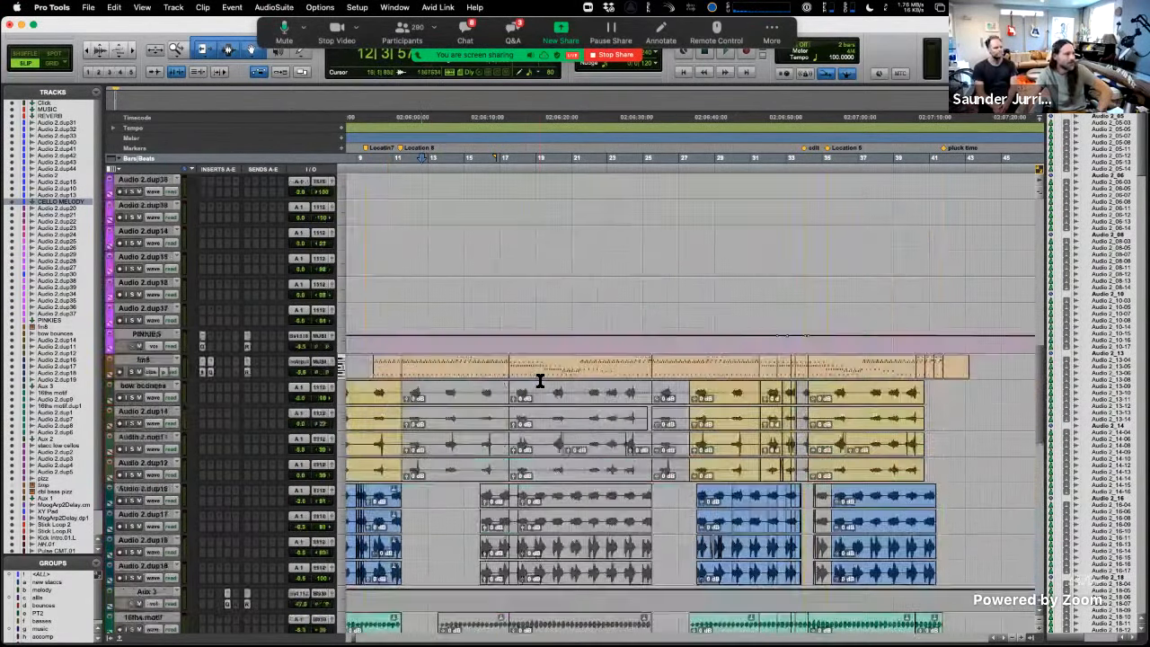
scroll(540, 381, "left", 4)
left_click(135, 361)
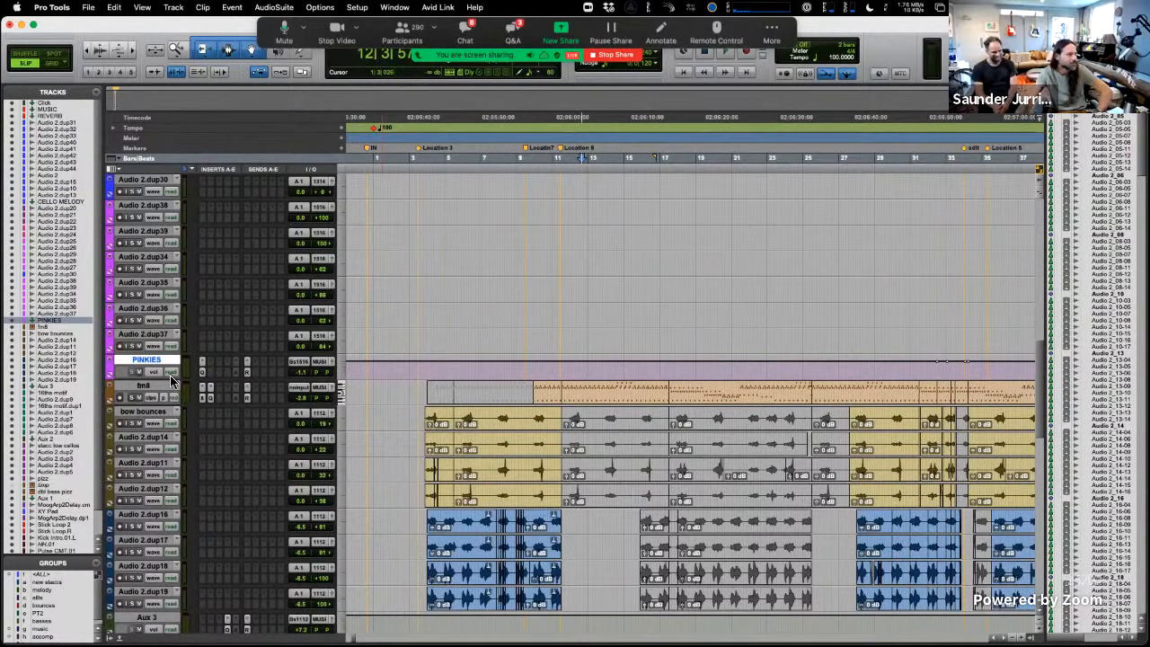
scroll(170, 376, "down", 8)
left_click(155, 438)
- Select the Aux 1 track beneath the dbl bass pizz track
scroll(211, 431, "down", 3)
scroll(211, 431, "down", 10)
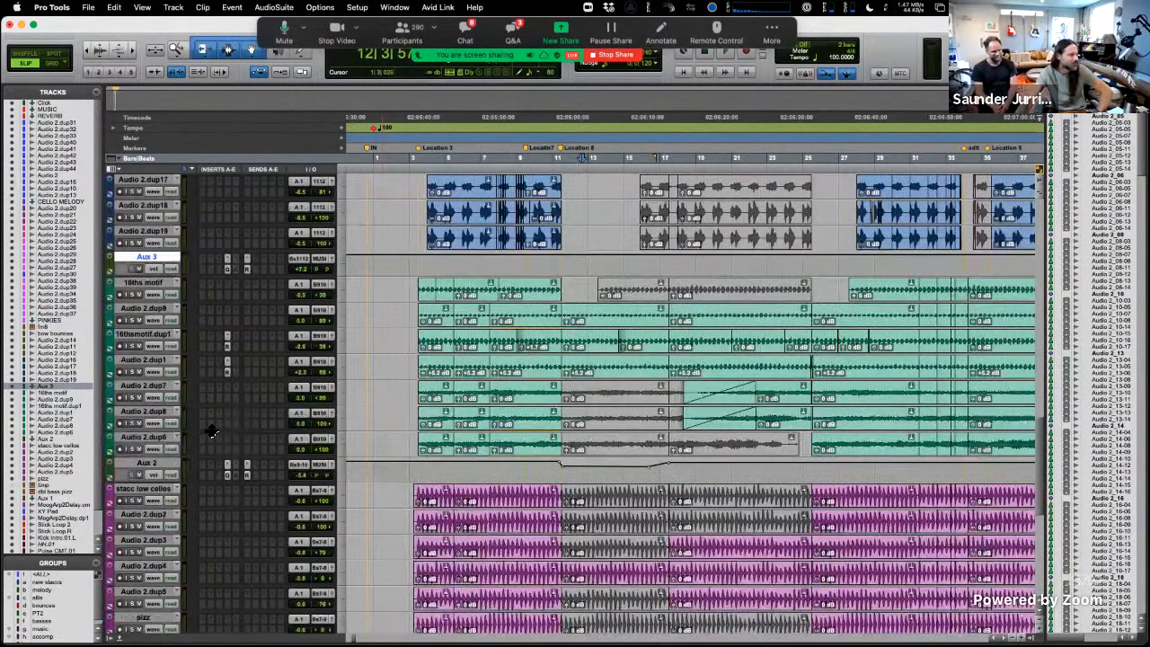
scroll(225, 428, "up", 5)
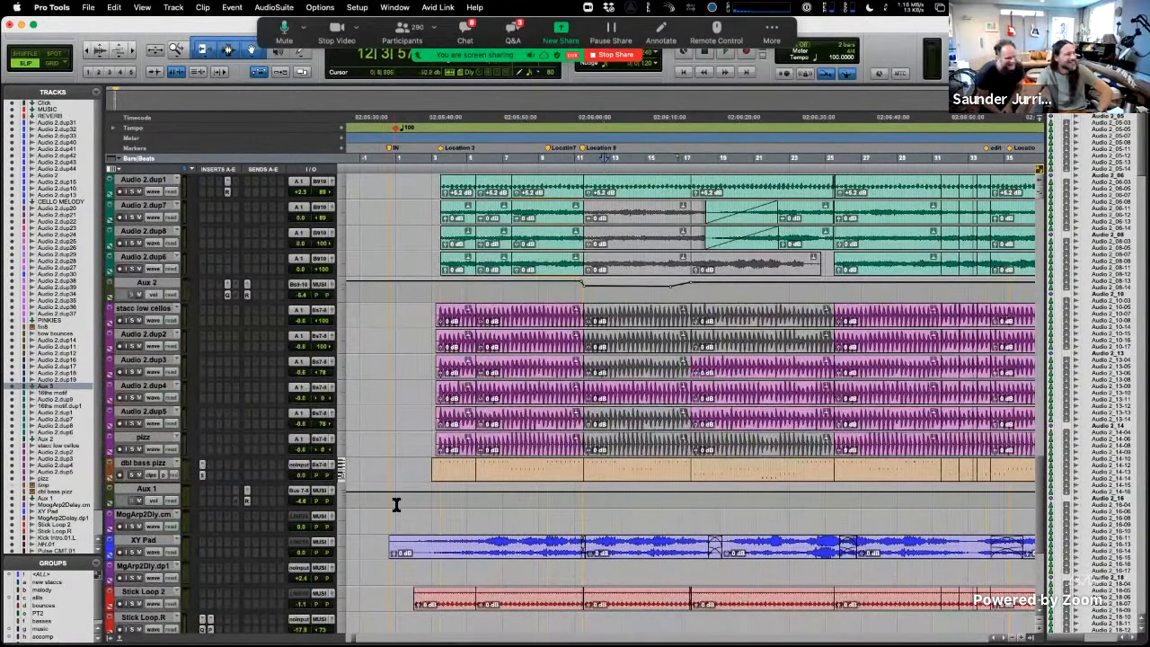
scroll(396, 505, "left", 1)
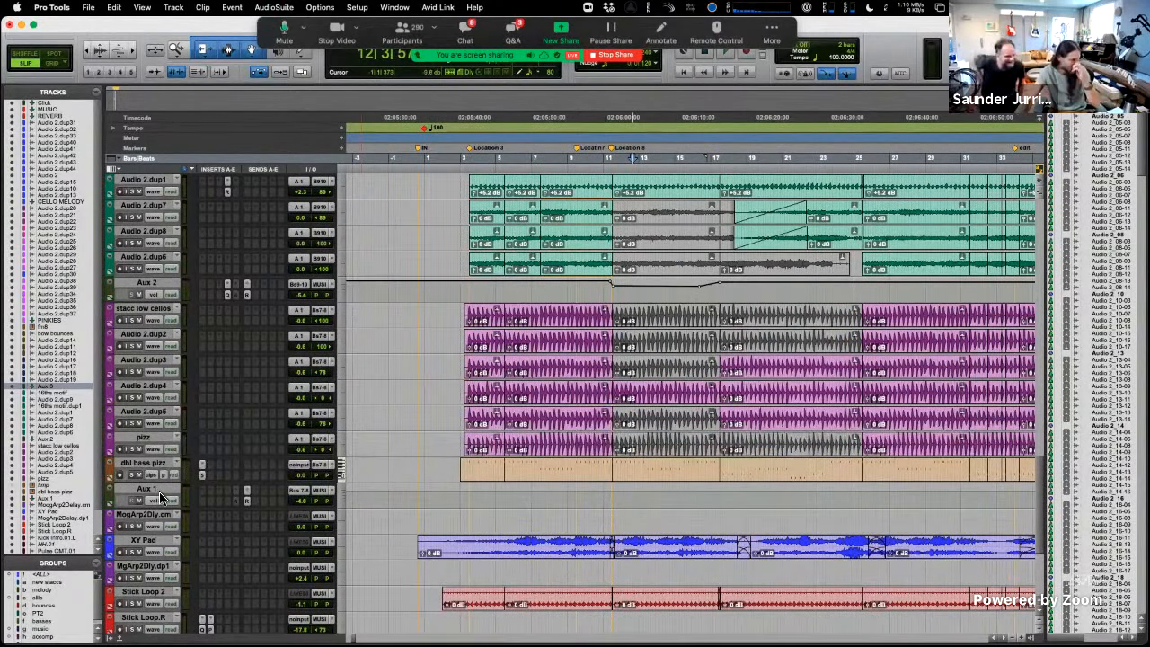
left_click(156, 491)
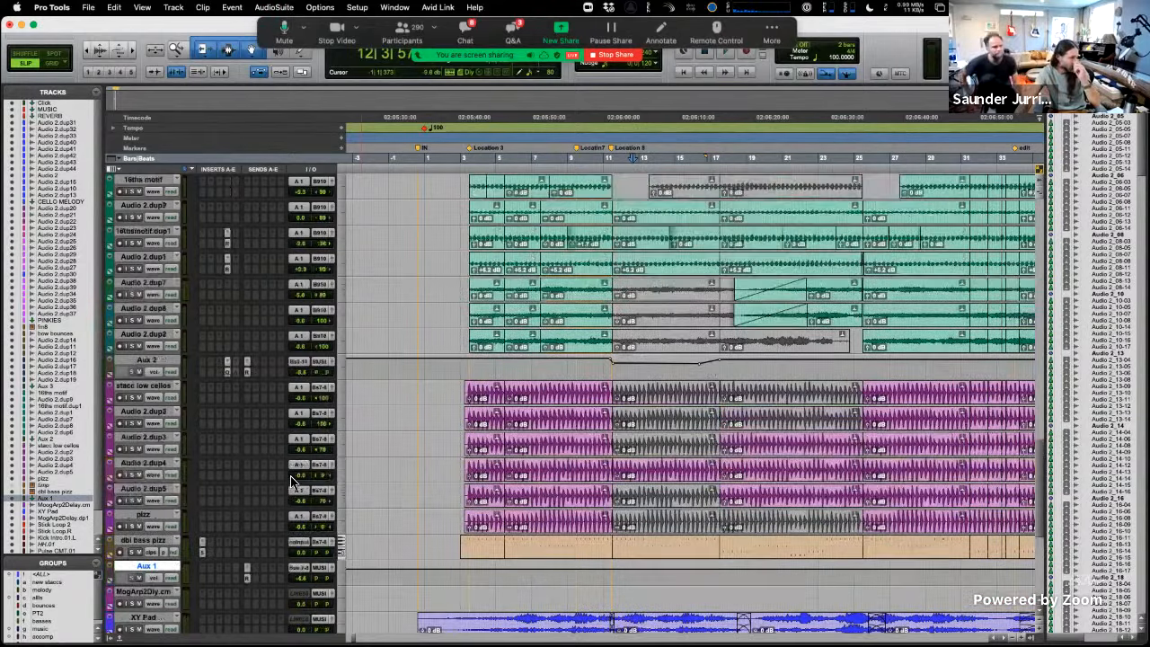
- Select the REVERB track near the start of the track list, followed by the PINKIES track
scroll(261, 494, "up", 15)
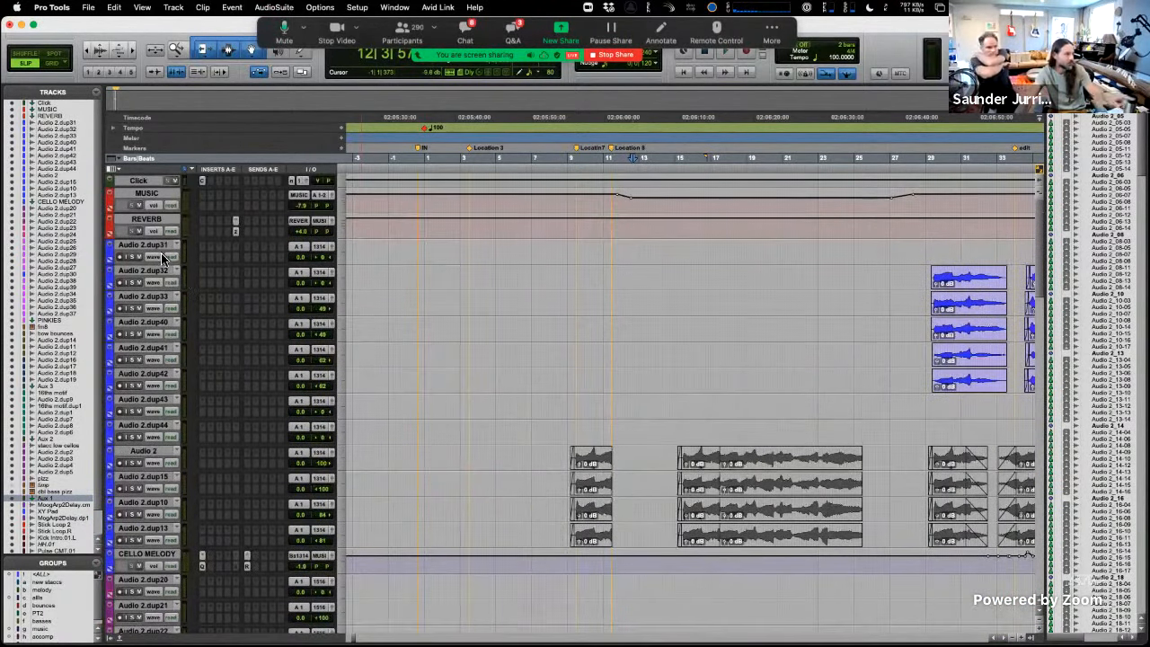
left_click(145, 219)
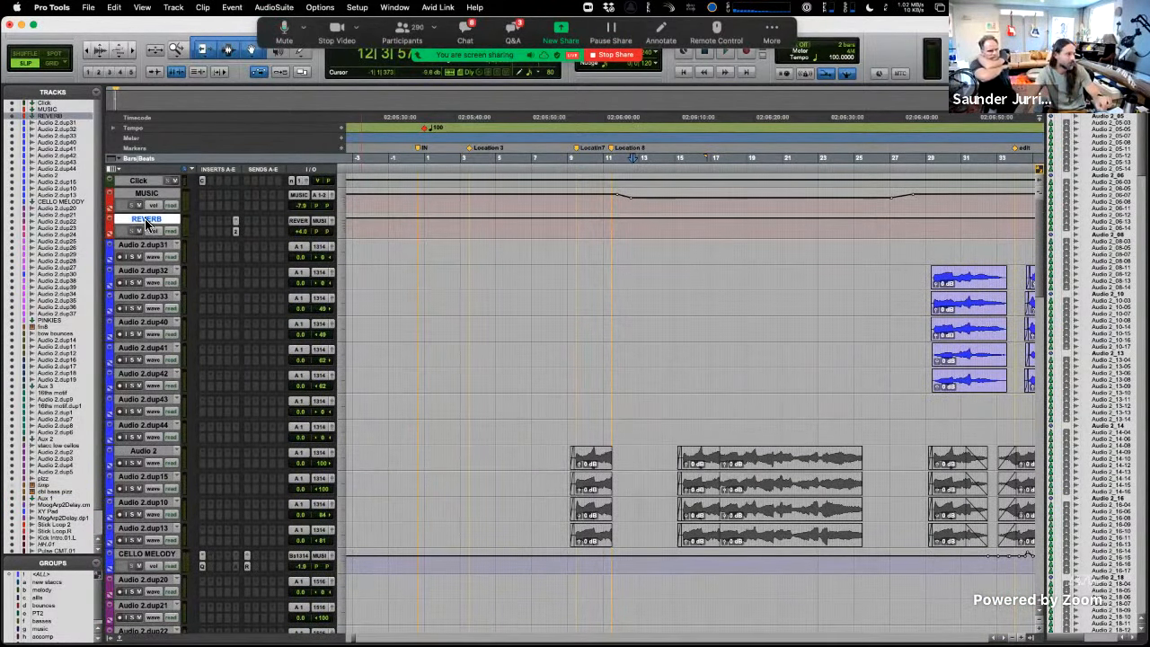
scroll(216, 542, "down", 5)
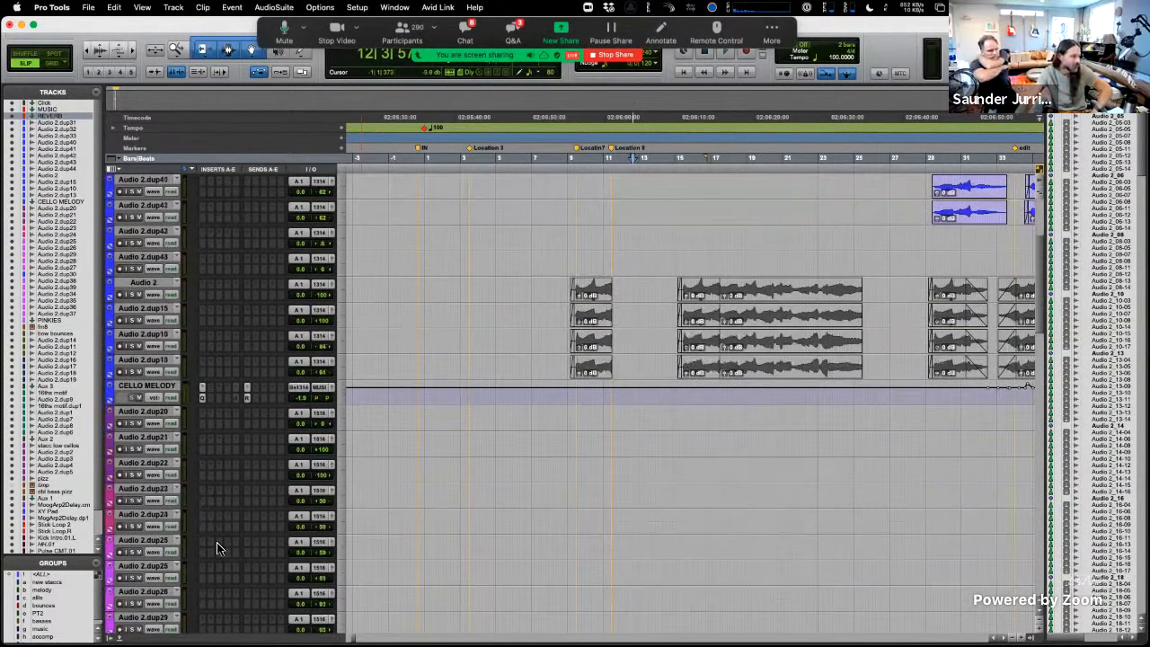
scroll(260, 423, "down", 10)
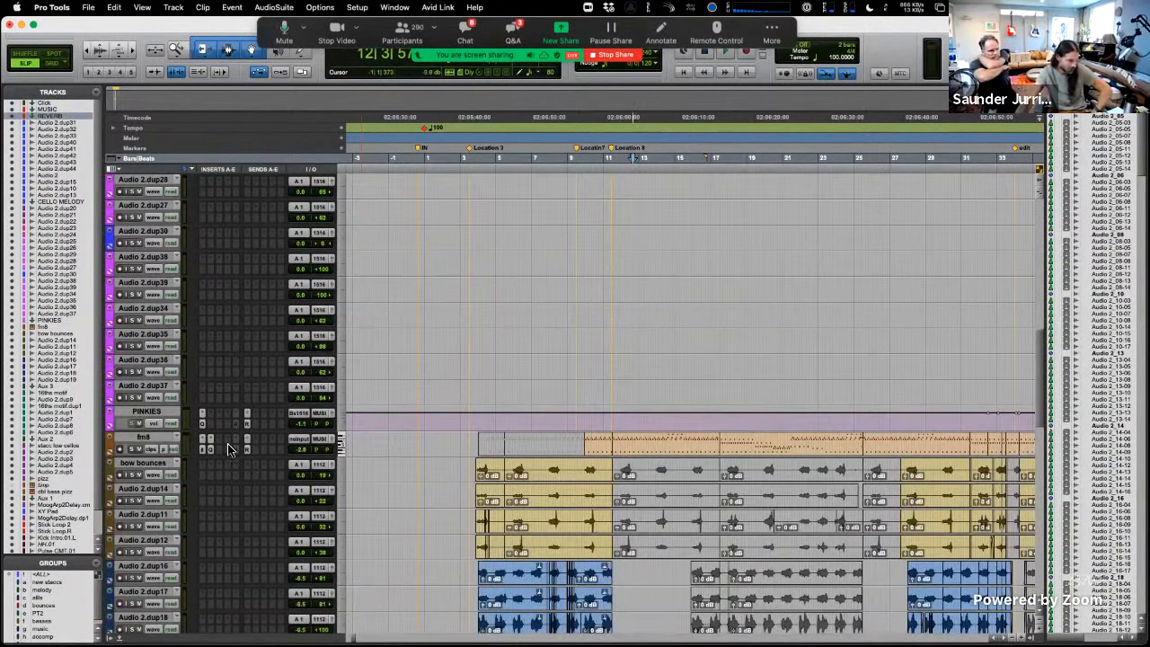
left_click(156, 414)
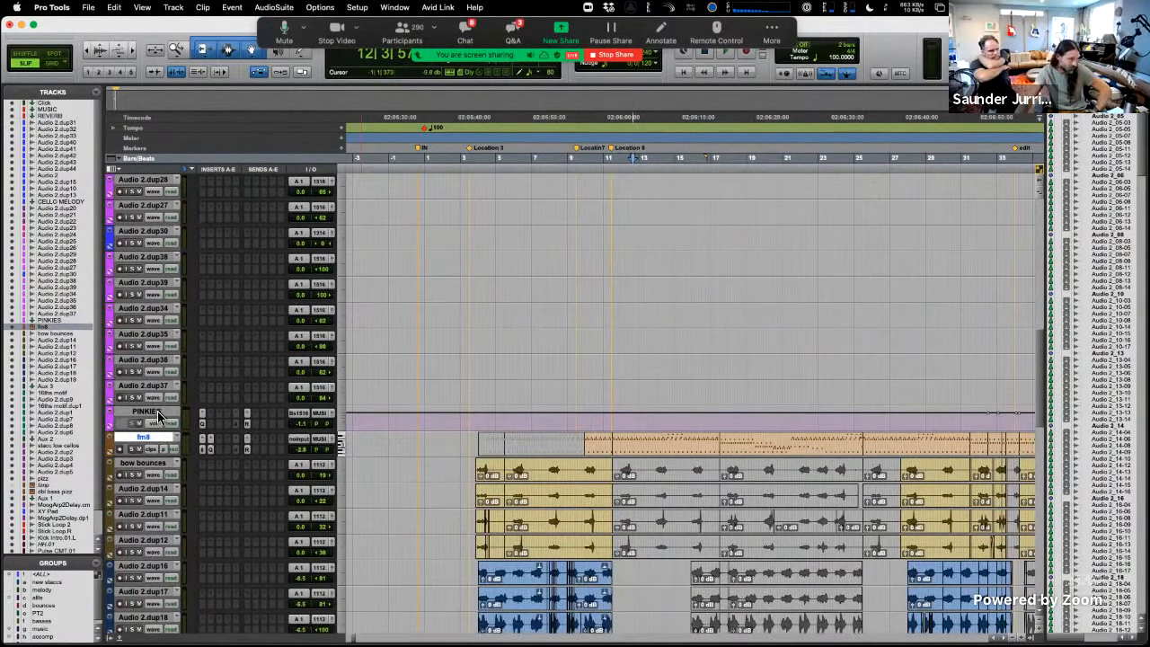
- Examine the clips on the melody and pluck tracks between the edit and OUT markers
scroll(539, 424, "up", 8)
scroll(539, 424, "right", 5)
scroll(540, 425, "right", 10)
scroll(540, 425, "up", 8)
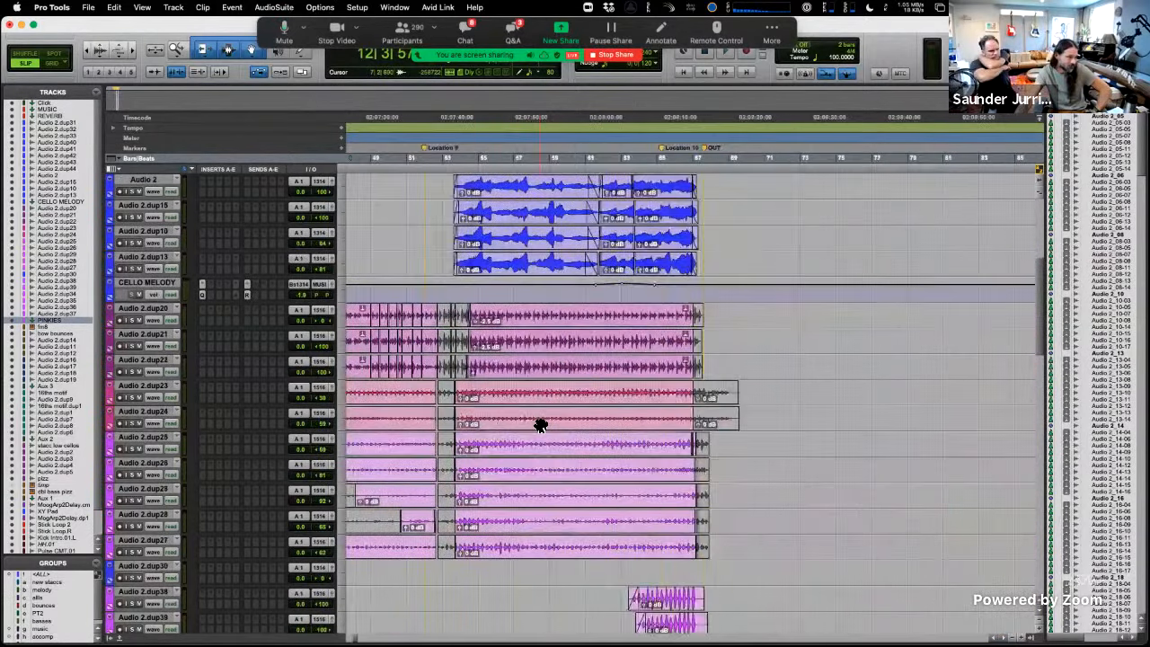
scroll(539, 424, "left", 1)
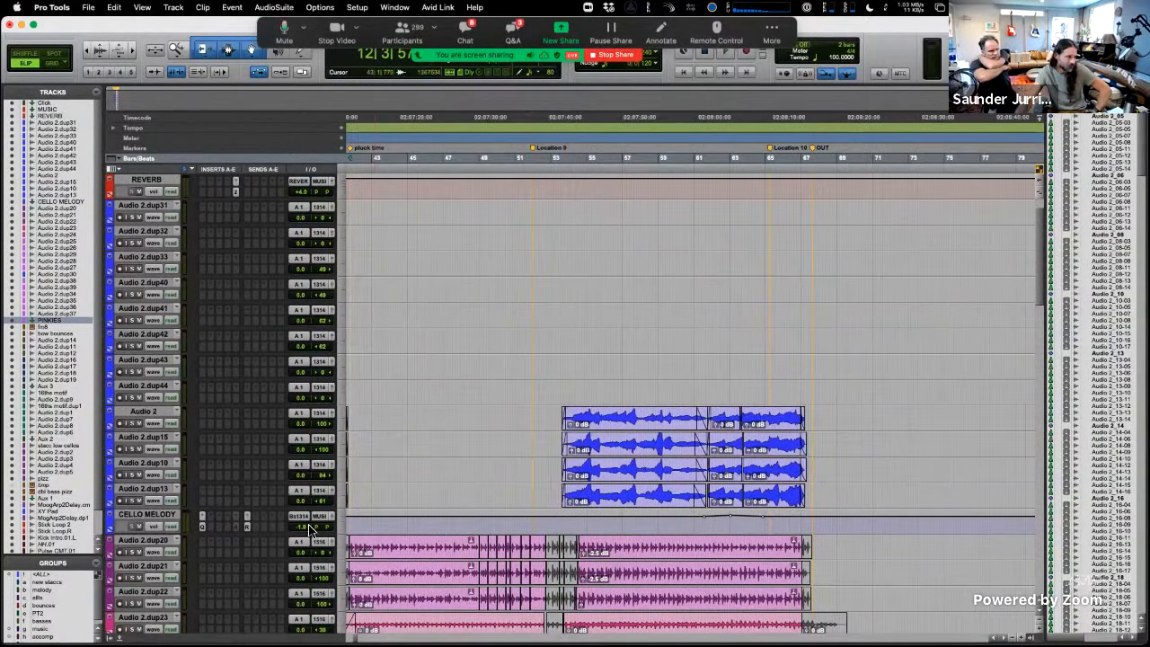
scroll(513, 450, "left", 3)
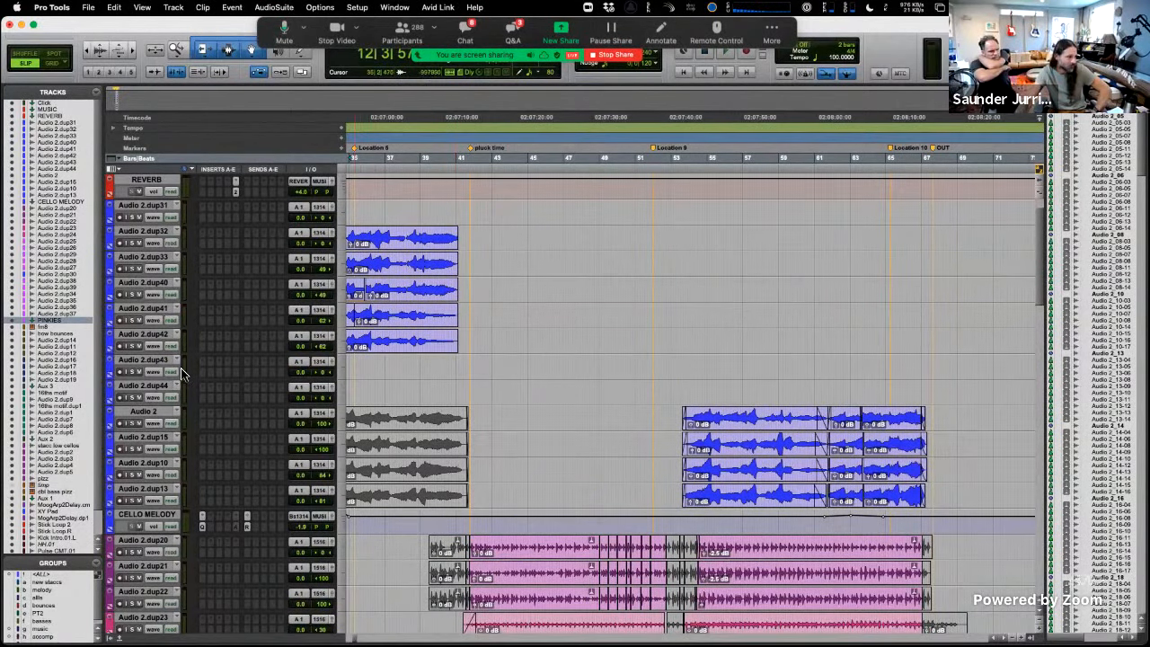
scroll(486, 425, "up", 1)
scroll(486, 425, "left", 1)
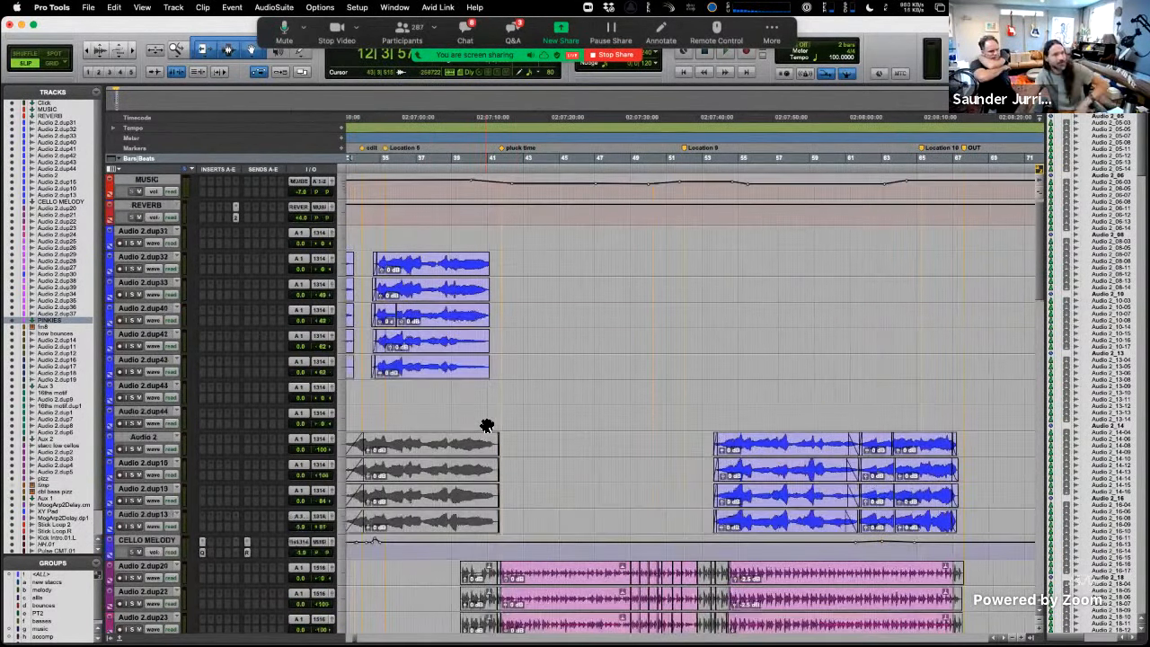
scroll(486, 425, "left", 3)
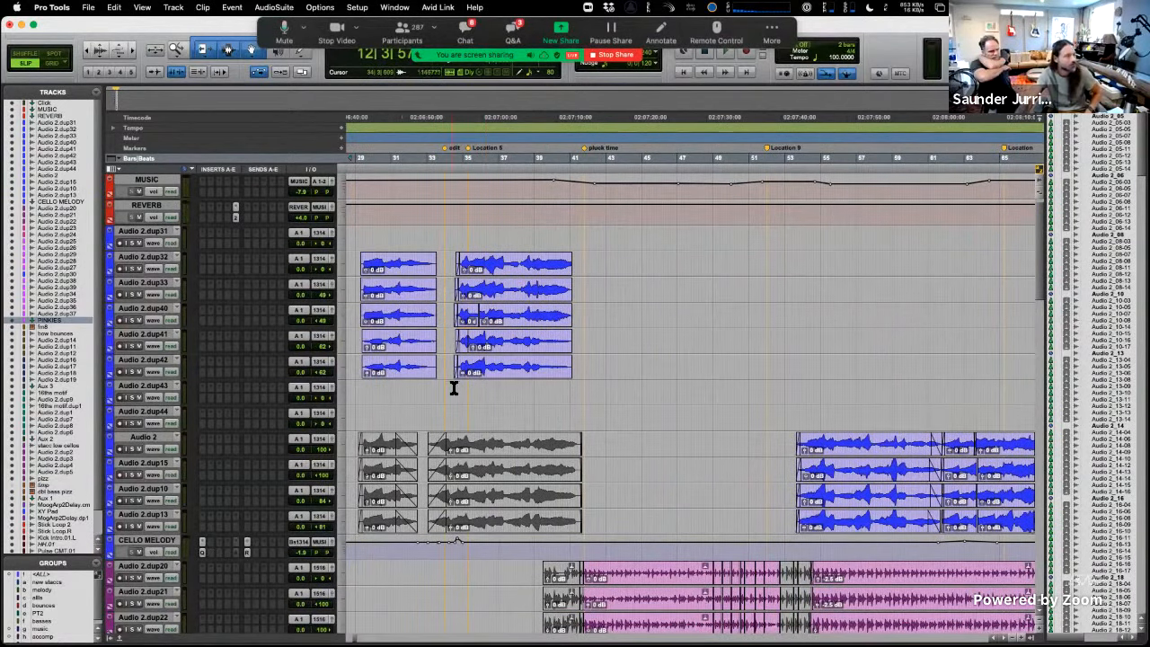
- Play the session from bar 24, just before the blue melody clips on Audio 2.dup32 to dup42
scroll(452, 391, "left", 4)
left_click(406, 389)
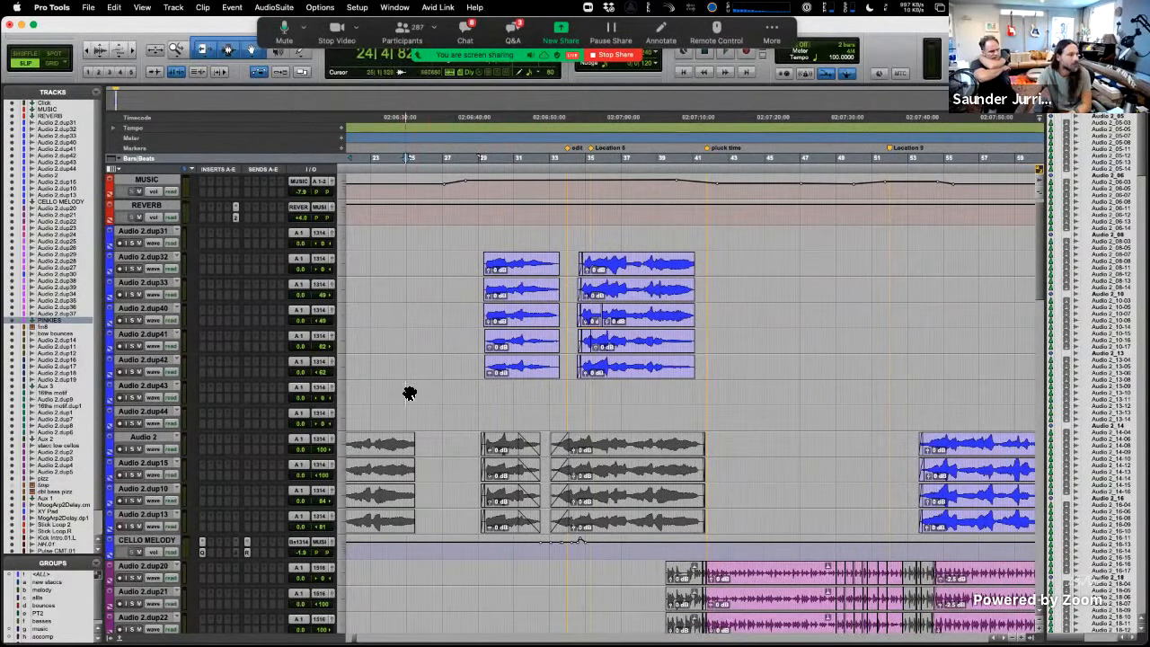
key("space")
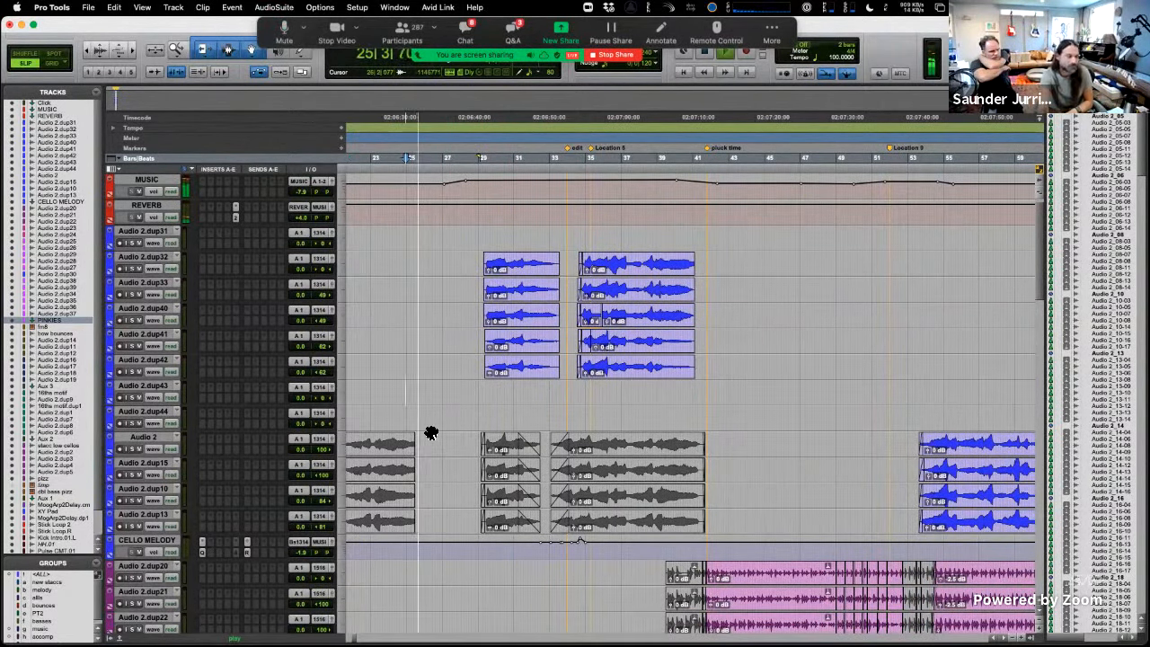
- Set the MUSIC track's automation mode to off during playback
scroll(429, 428, "up", 1)
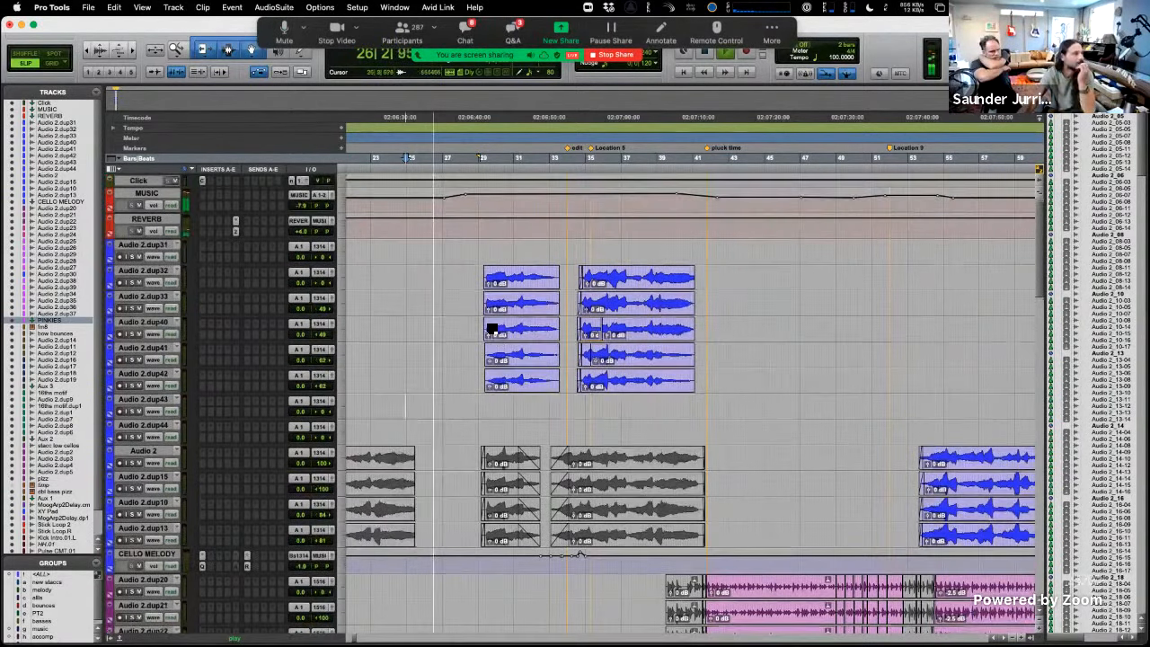
left_click(171, 204)
left_click(186, 197)
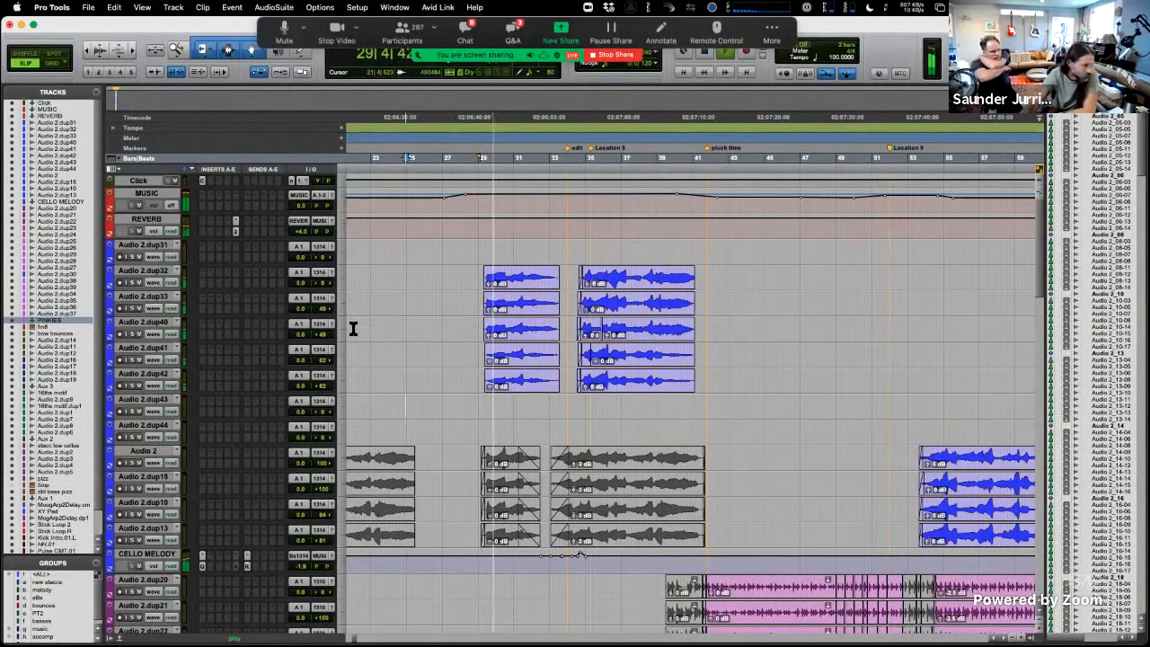
scroll(477, 359, "down", 10)
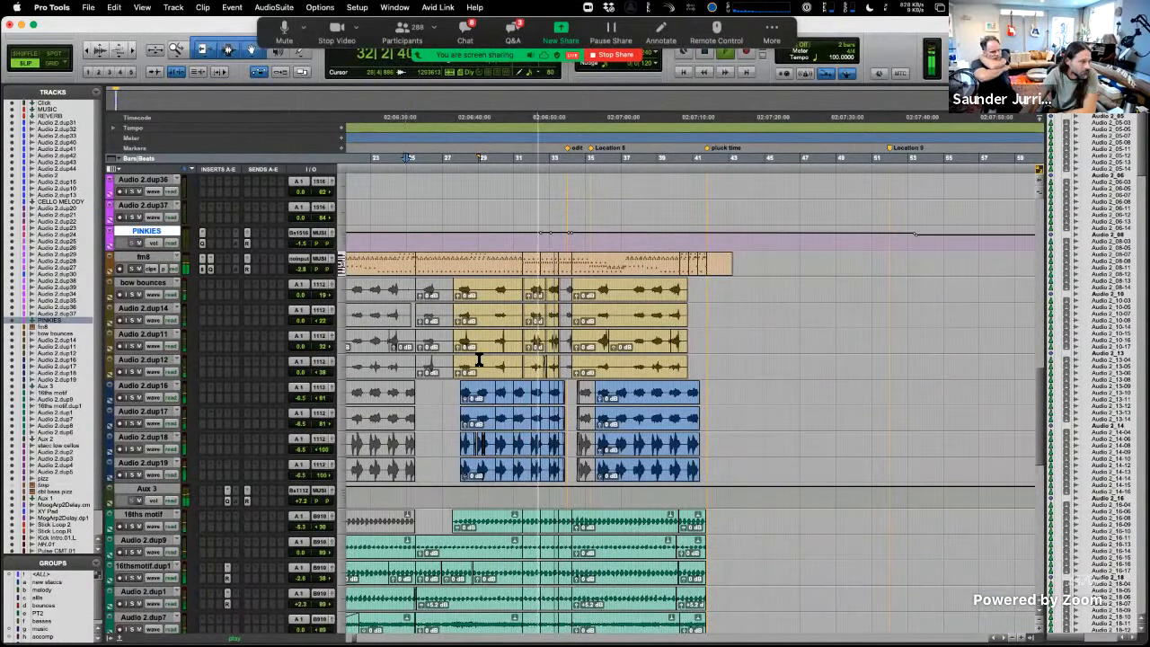
- Follow the playing session through the lower tracks to MIDI 1, return to the melody and pluck tracks, and stop playback
scroll(479, 359, "down", 10)
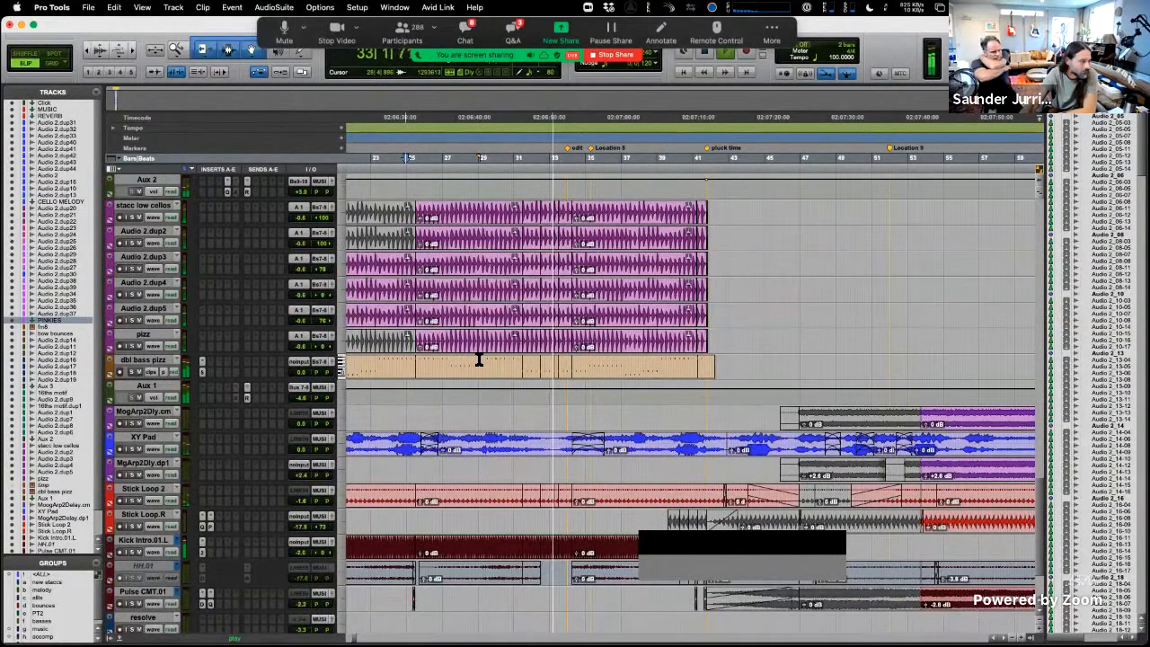
scroll(479, 359, "down", 3)
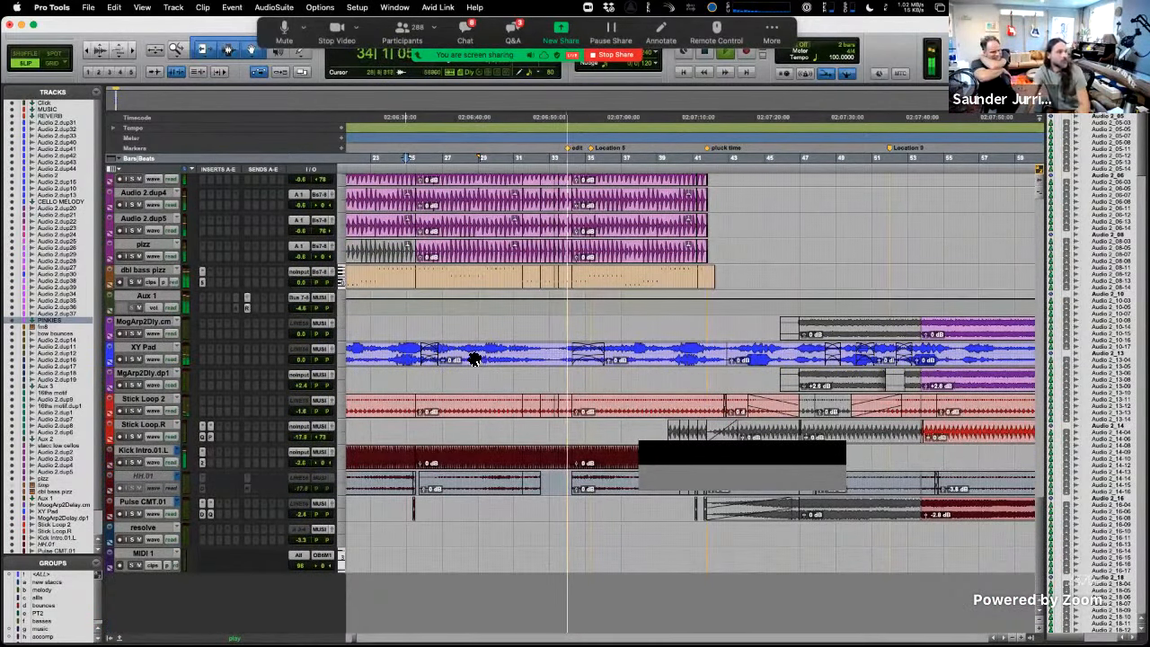
scroll(479, 359, "up", 20)
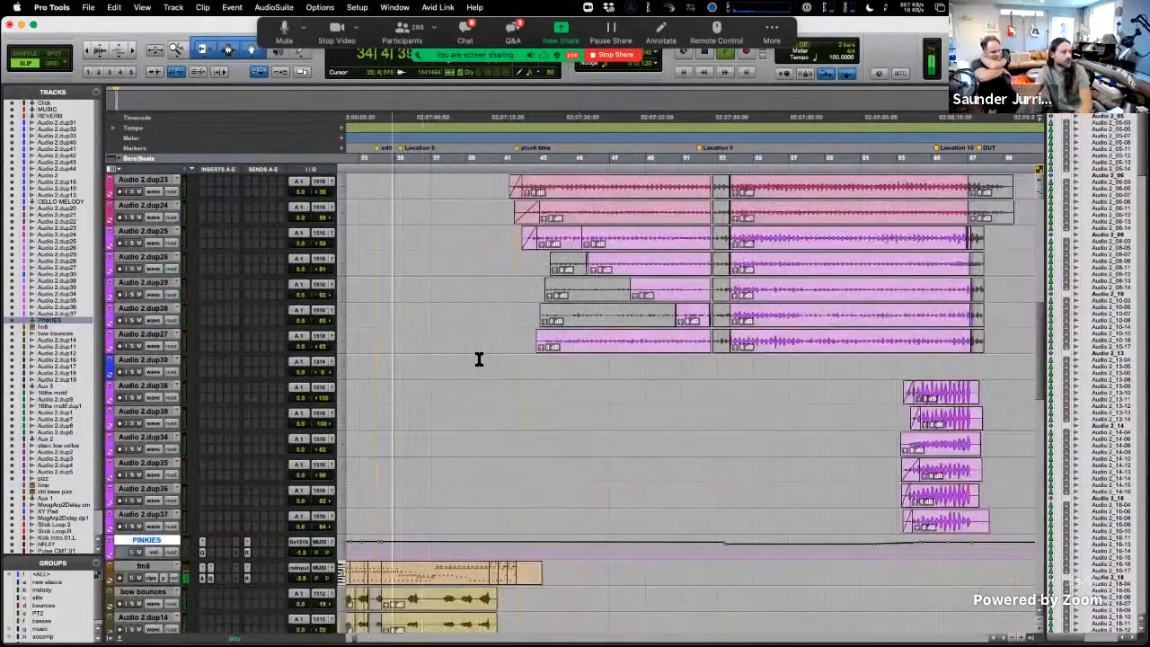
scroll(474, 360, "up", 6)
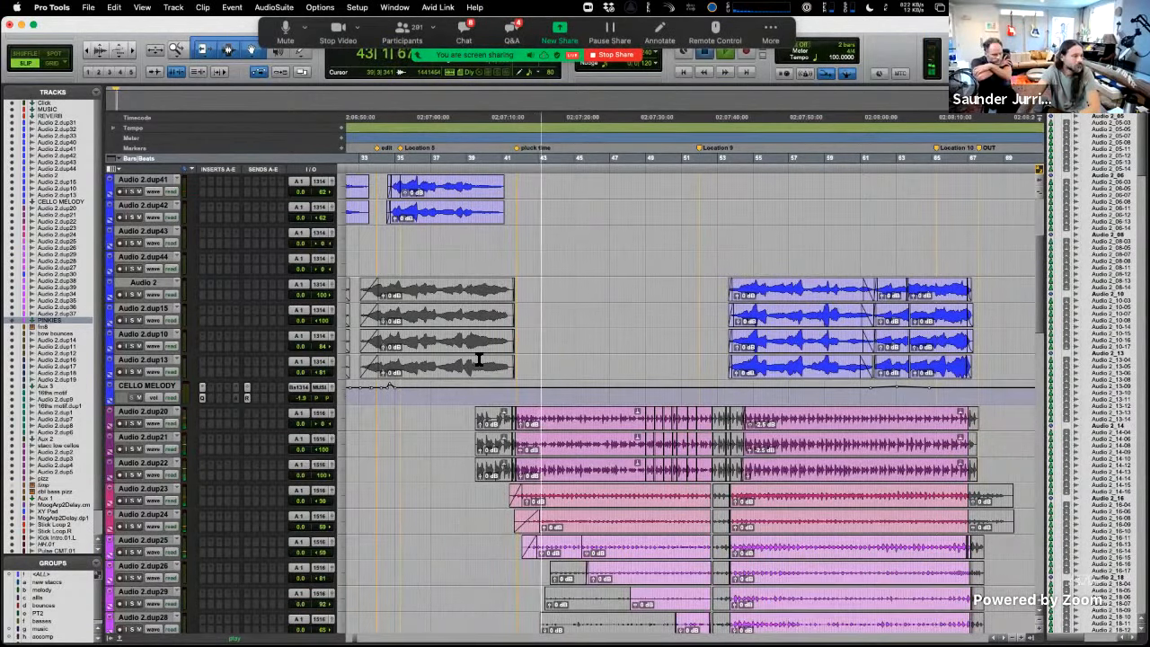
key("space")
- Solo the tracks Audio 2.dup31 through Audio 2.dup42 and play them from about bar 29
scroll(500, 406, "up", 5)
scroll(499, 406, "left", 3)
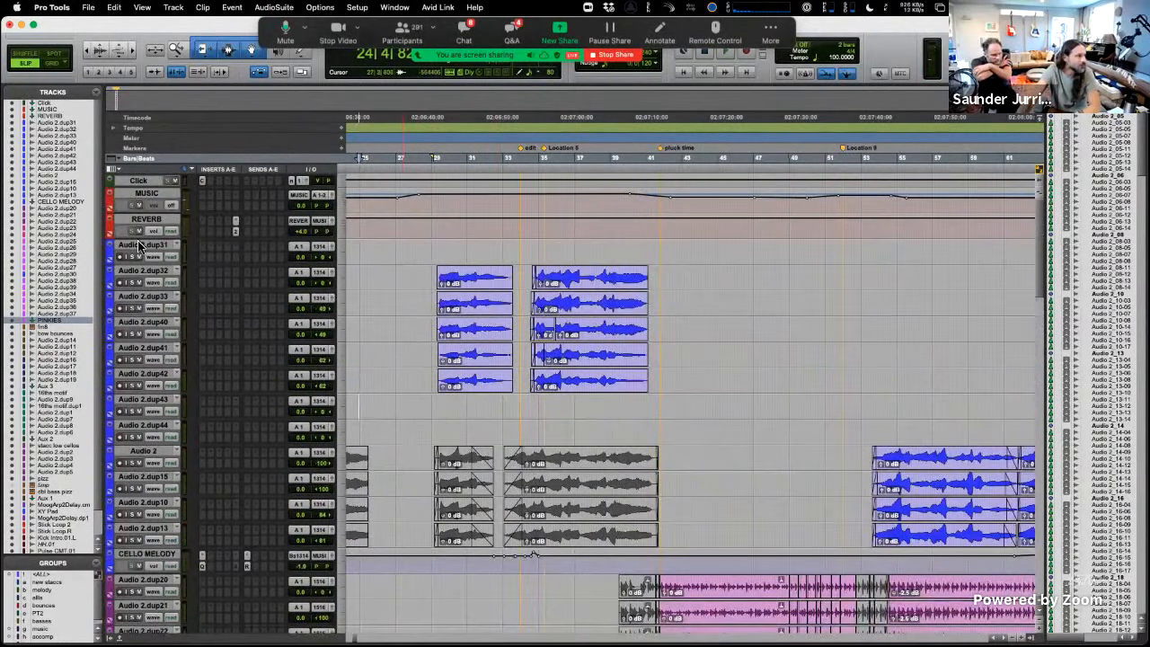
left_click_drag(140, 244, 135, 388)
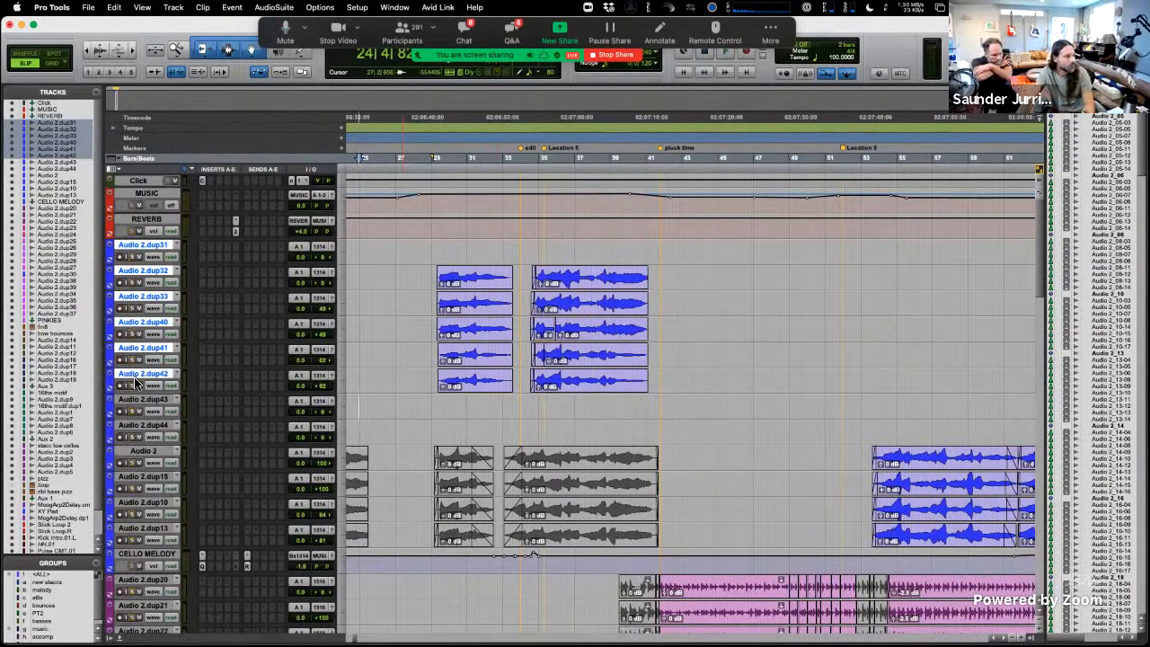
key("space")
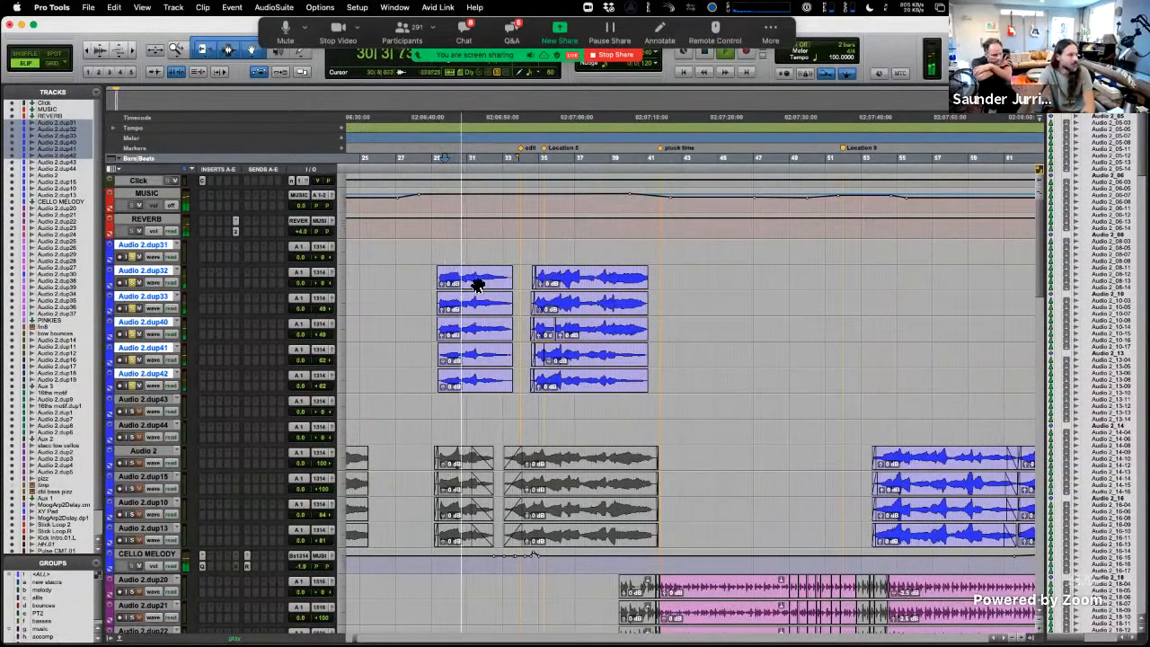
- Pick the first blue clips on Audio 2.dup32 to dup42 one after another, and place the edit cursor just before the edit marker
left_click(477, 283)
left_click(480, 307)
left_click(480, 340)
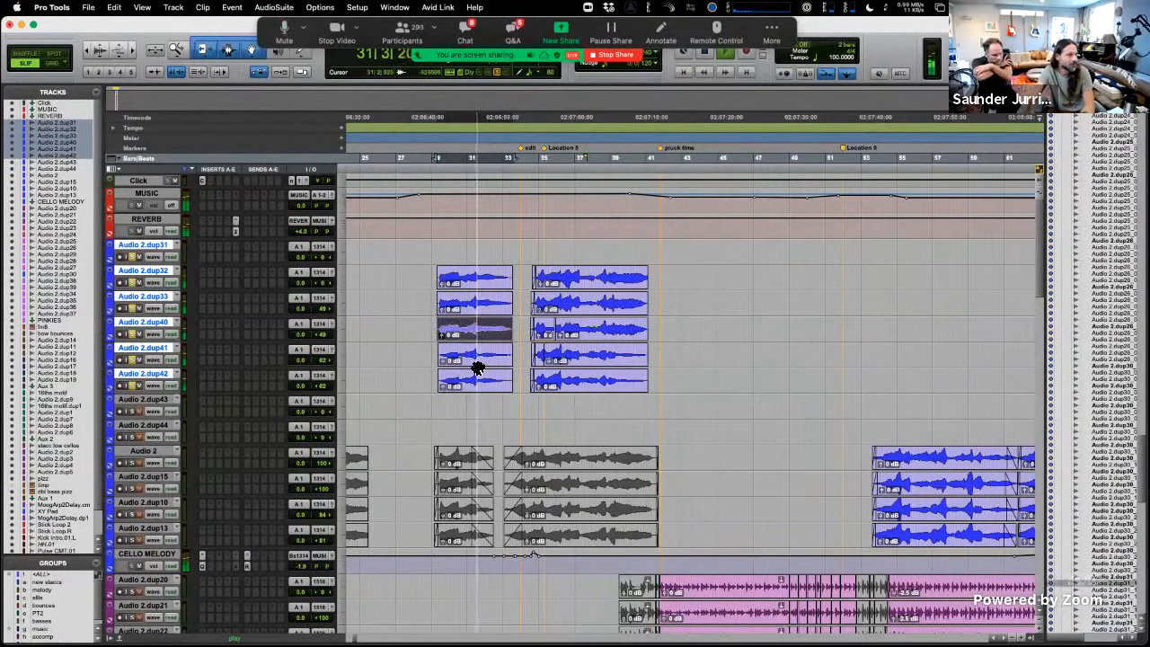
left_click(478, 364)
left_click(476, 384)
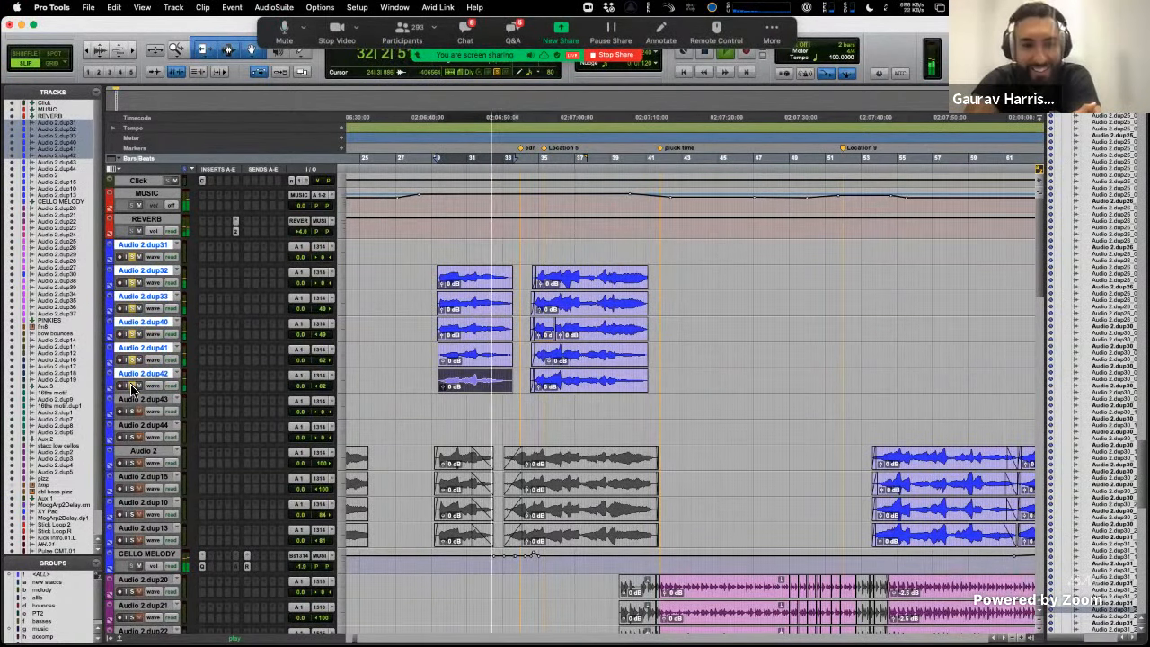
left_click(516, 250)
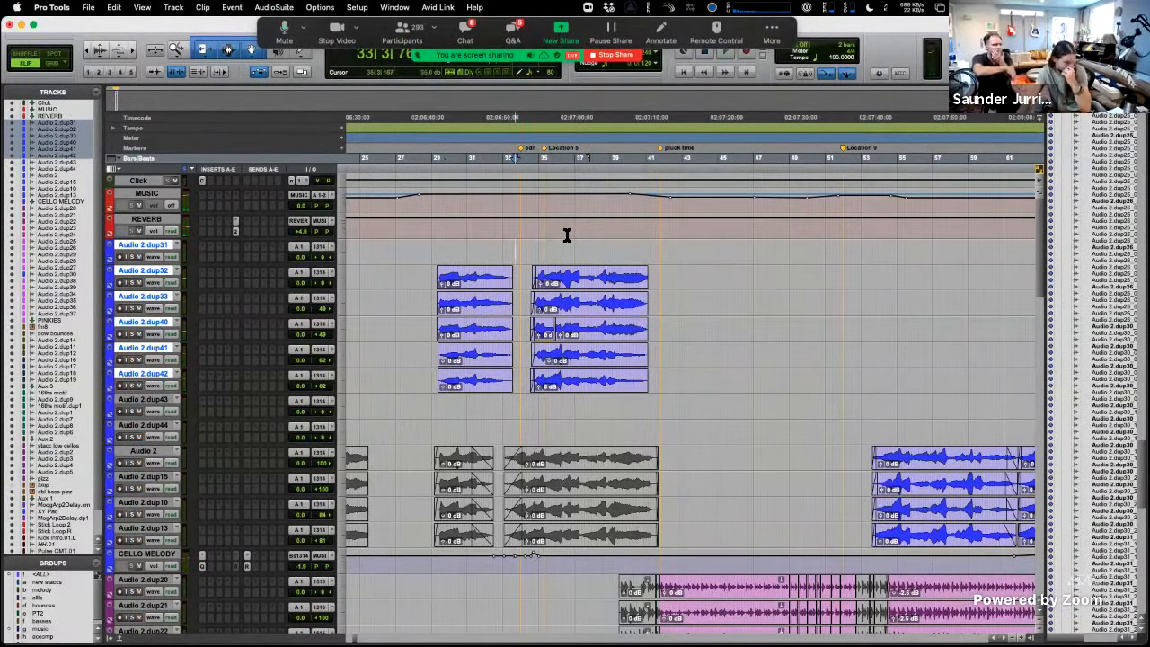
- Select the 16th motif track below Aux 3 and start playback
scroll(566, 235, "down", 10)
scroll(563, 237, "down", 8)
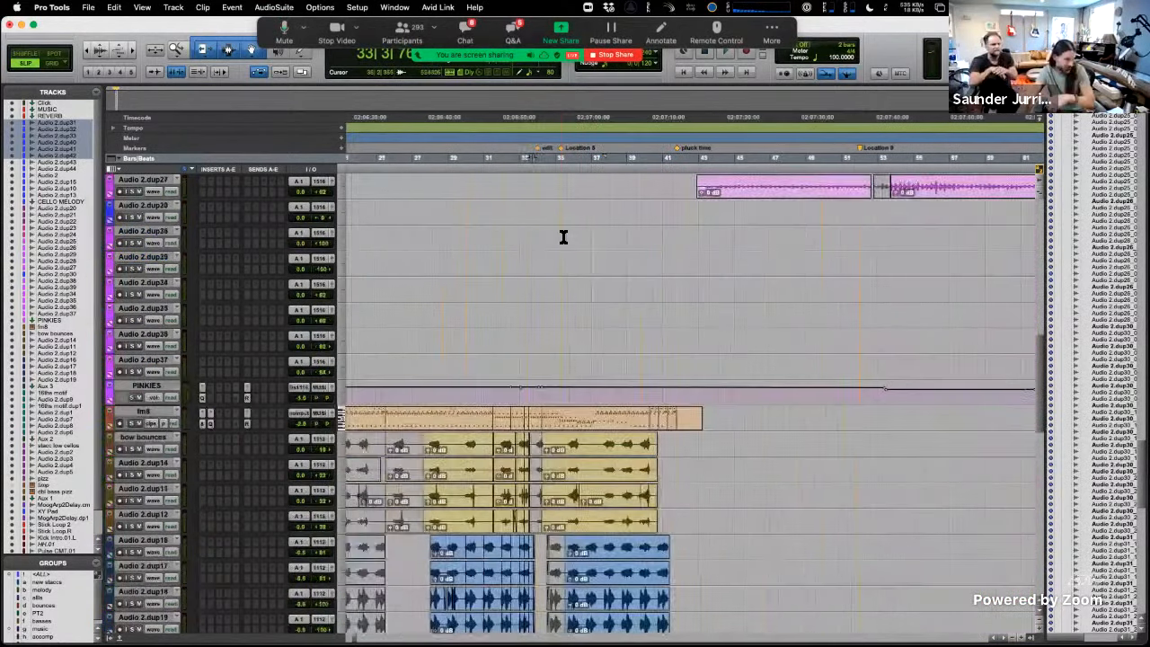
scroll(565, 238, "down", 4)
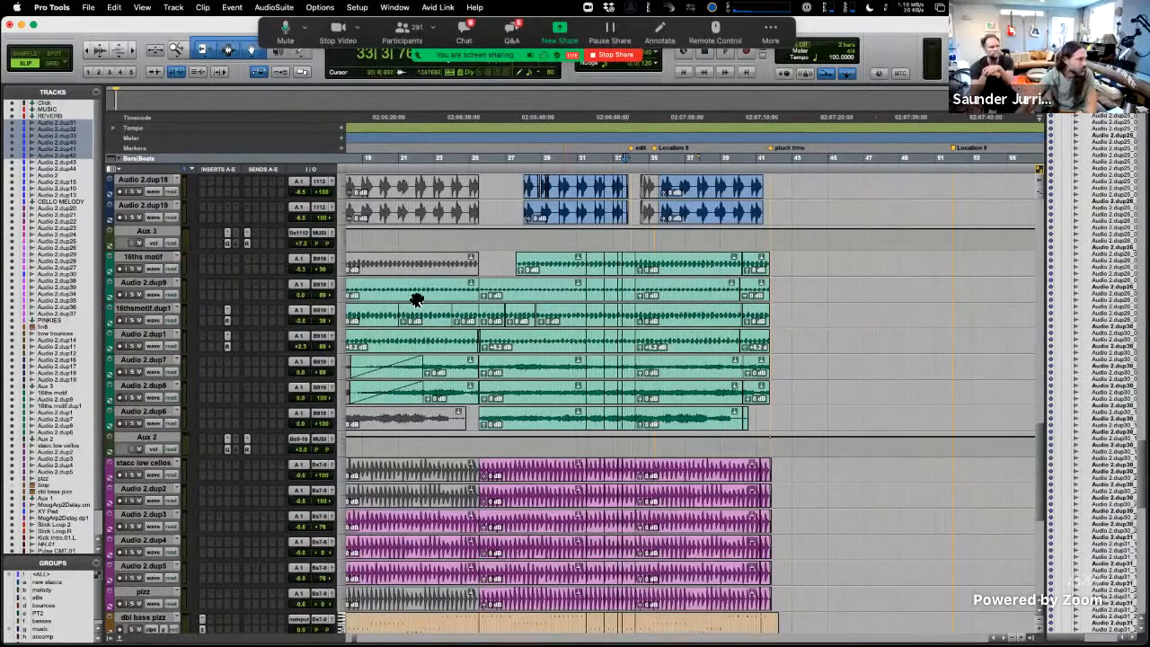
left_click(139, 256)
key("space")
- Select the tracks from stacc low cellos through pizz, and place the edit cursor near the end of bar 31
scroll(145, 409, "down", 10)
left_click(143, 204)
left_click(143, 333, "shift")
key("space")
left_click(592, 414)
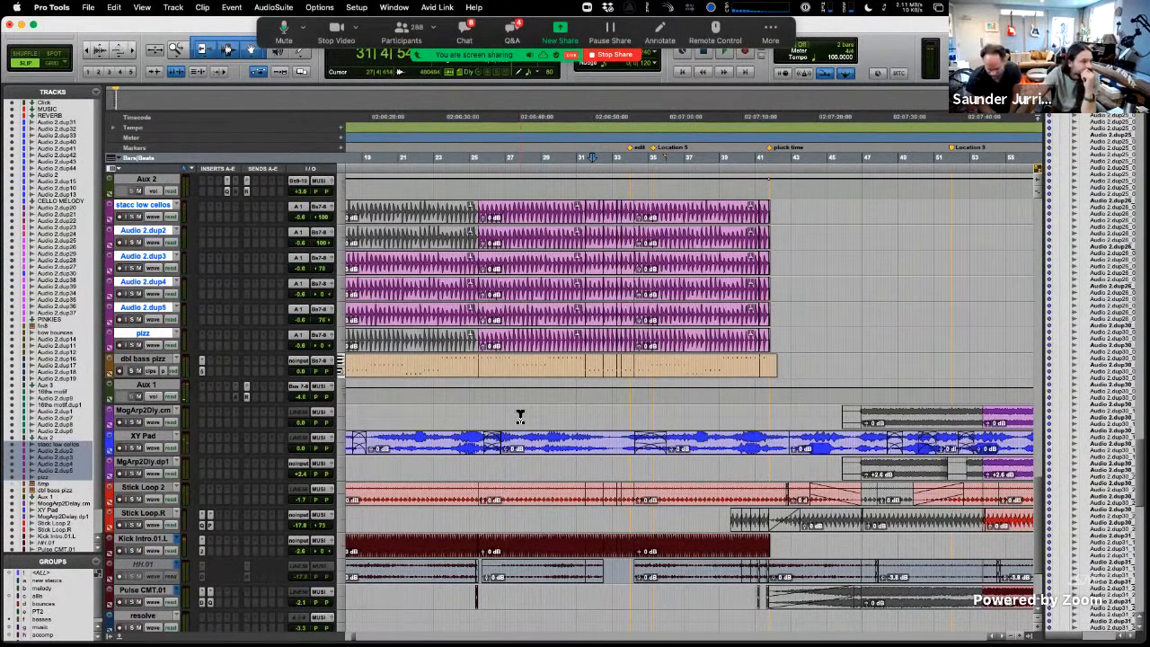
- Examine the session's layers from the stacc low cellos and loop tracks up through bounces, PINKIES and CELLO MELODY to MUSIC
scroll(513, 422, "up", 3)
scroll(516, 422, "down", 5)
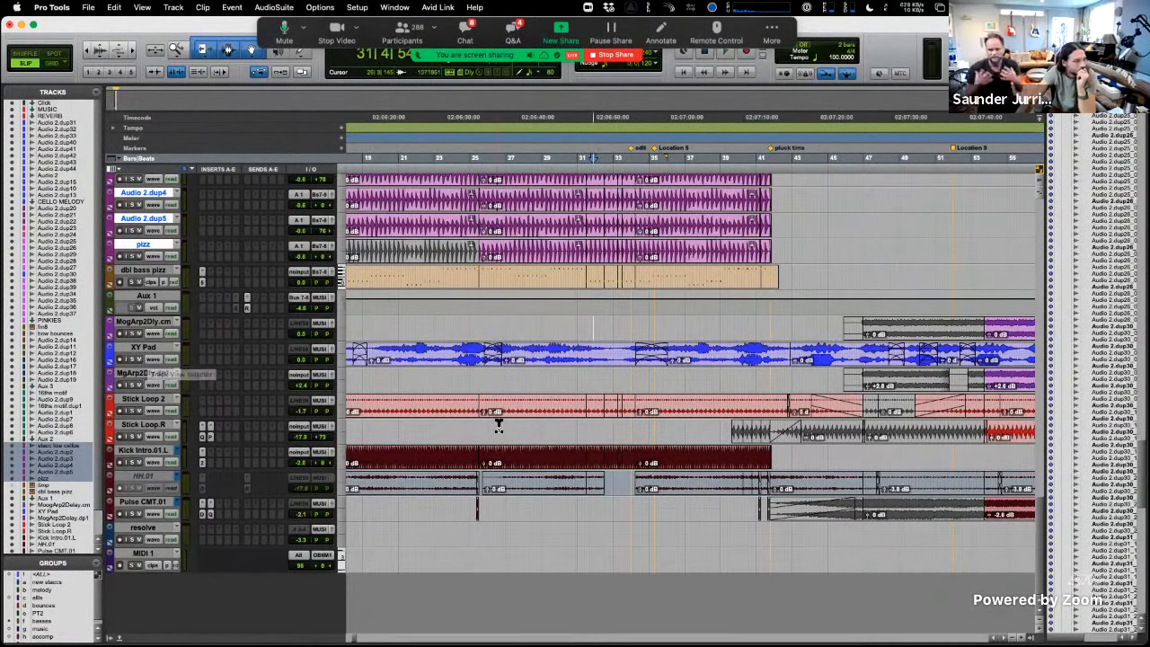
scroll(502, 427, "up", 5)
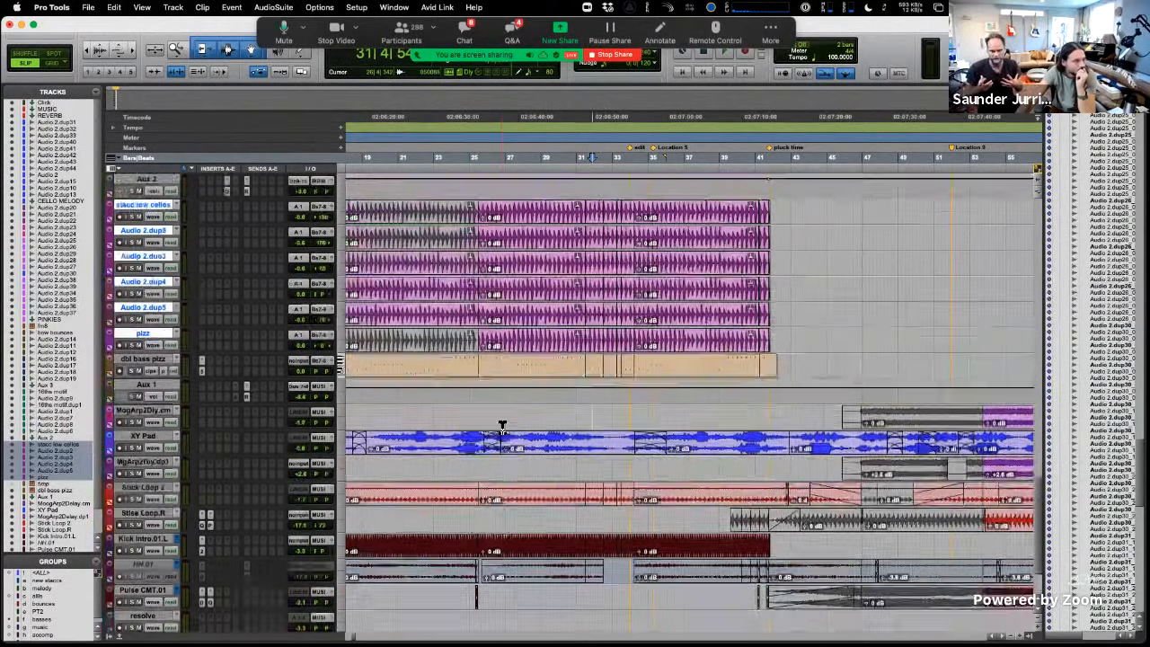
scroll(502, 427, "up", 15)
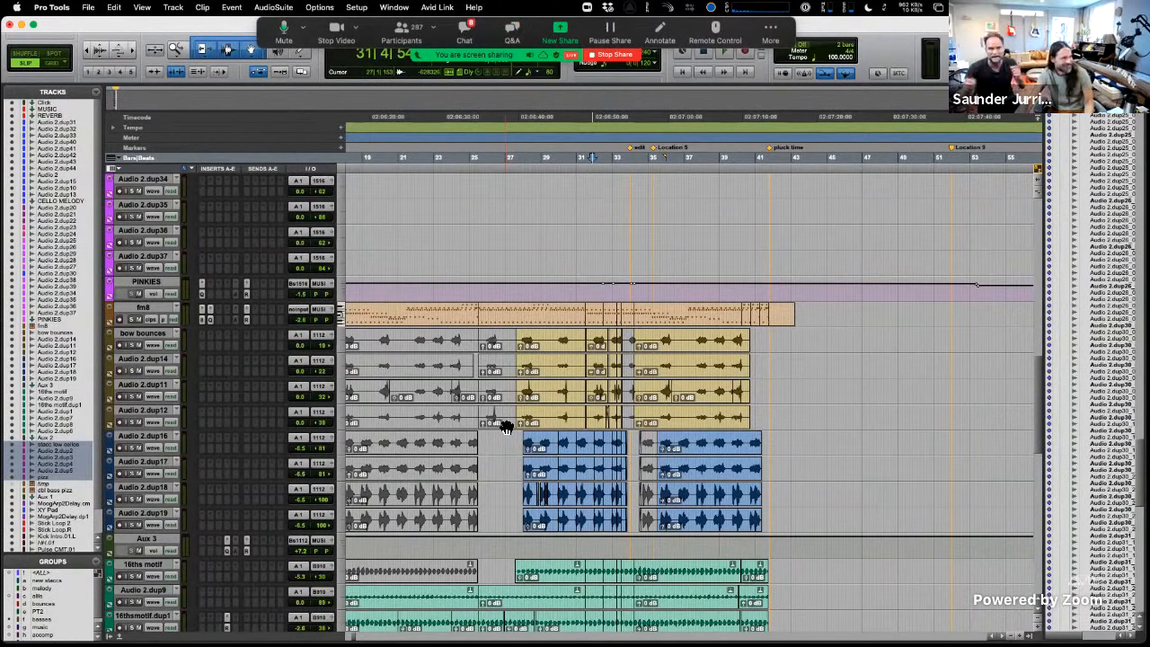
scroll(506, 428, "up", 4)
scroll(507, 428, "right", 5)
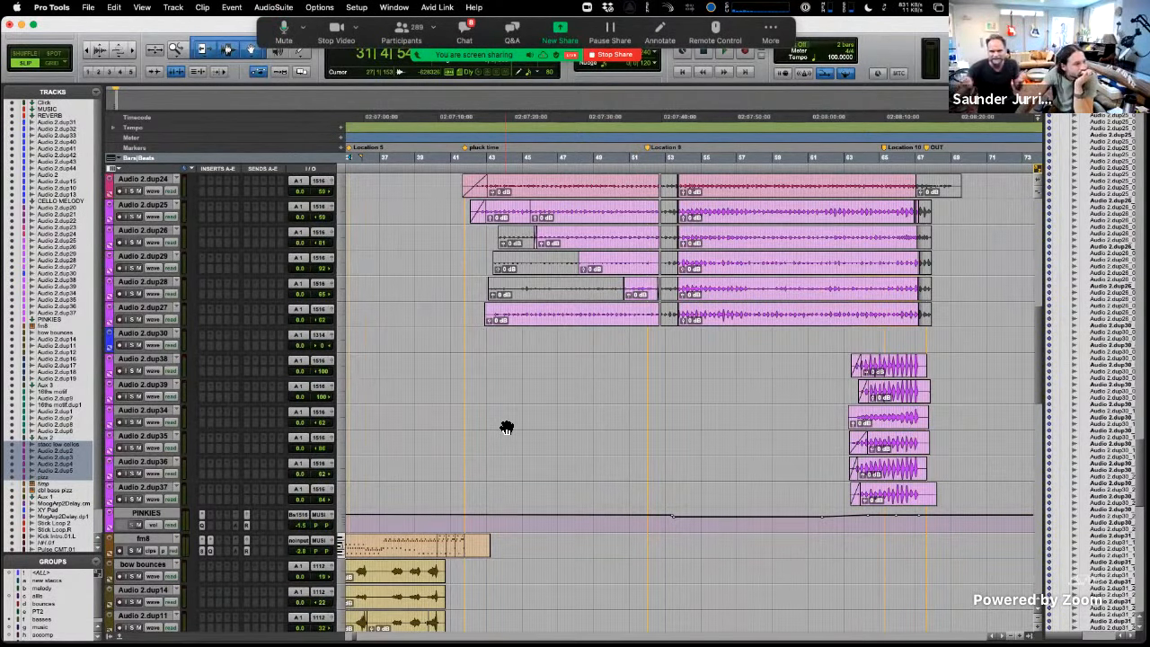
scroll(507, 428, "left", 1)
scroll(507, 427, "up", 10)
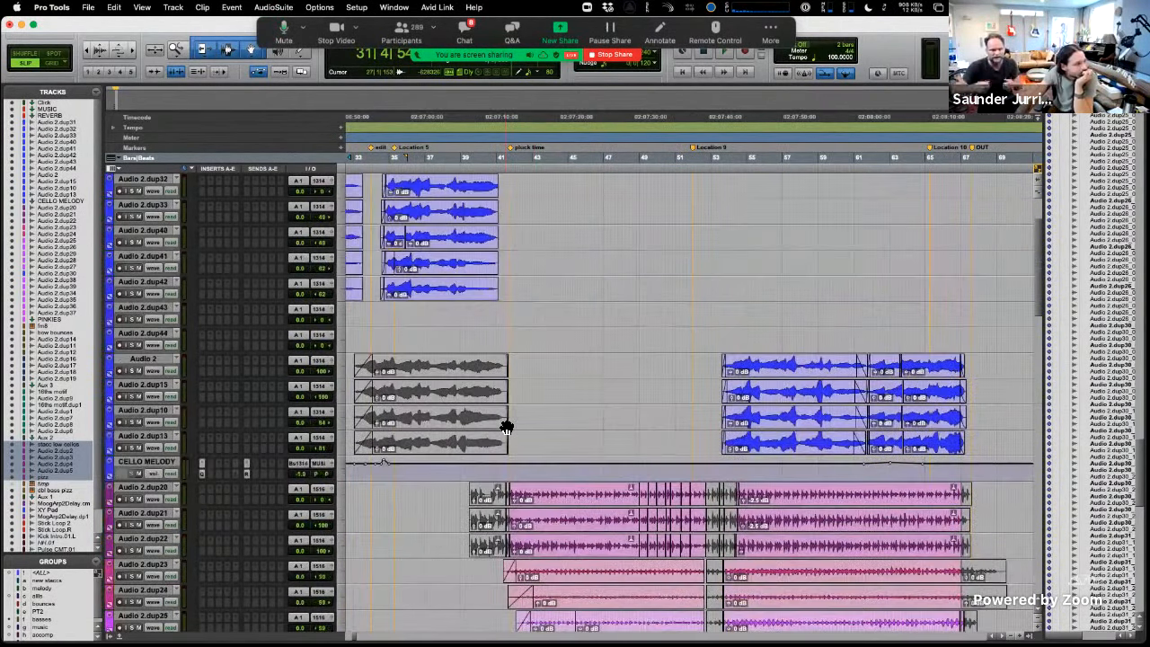
scroll(507, 428, "up", 3)
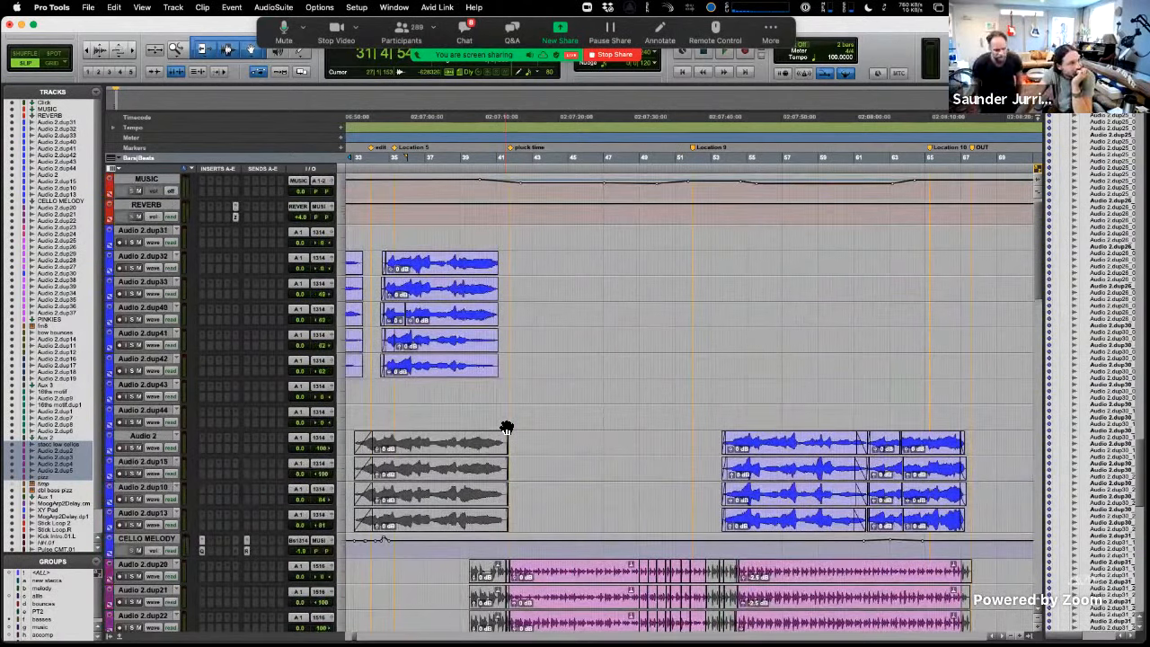
- Select Audio 2.dup31, mark its empty range from about bar 45 to 63, and mark Audio 2.dup44 above the last blue clips
left_click(152, 232)
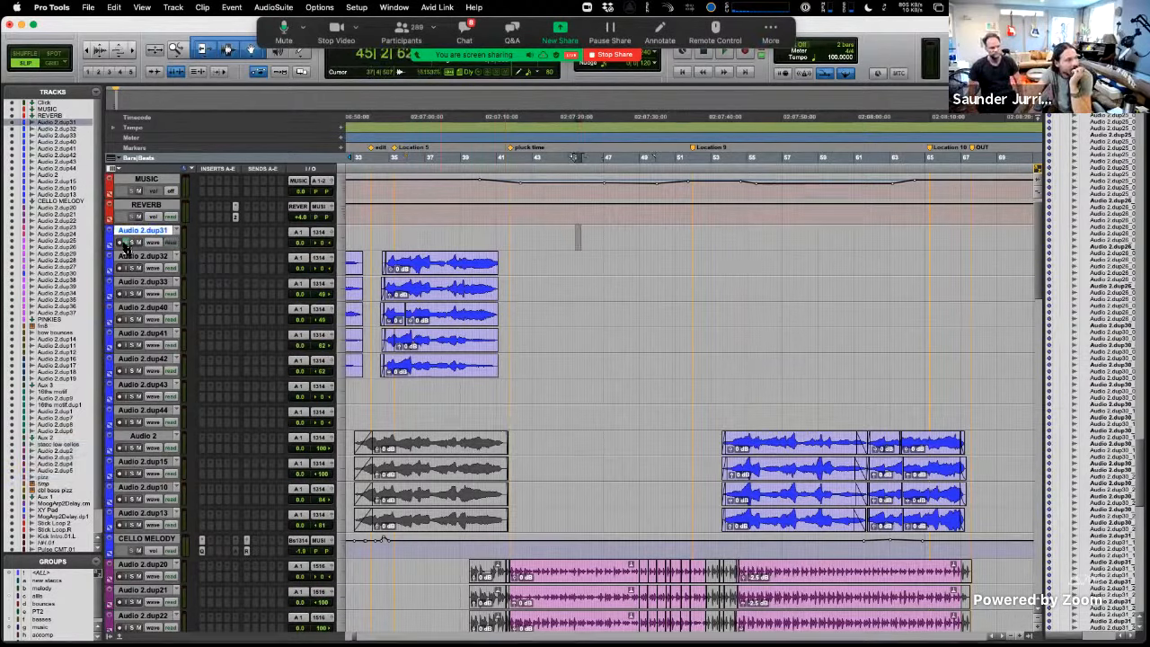
left_click_drag(575, 237, 888, 238)
left_click(783, 248)
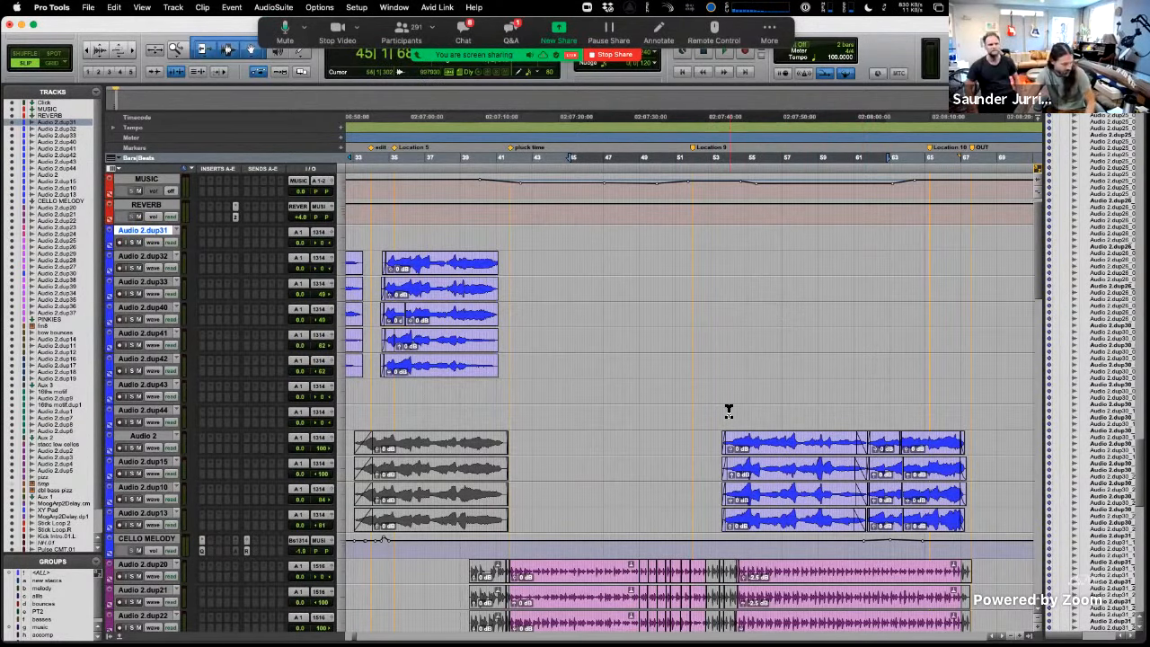
left_click_drag(727, 409, 963, 417)
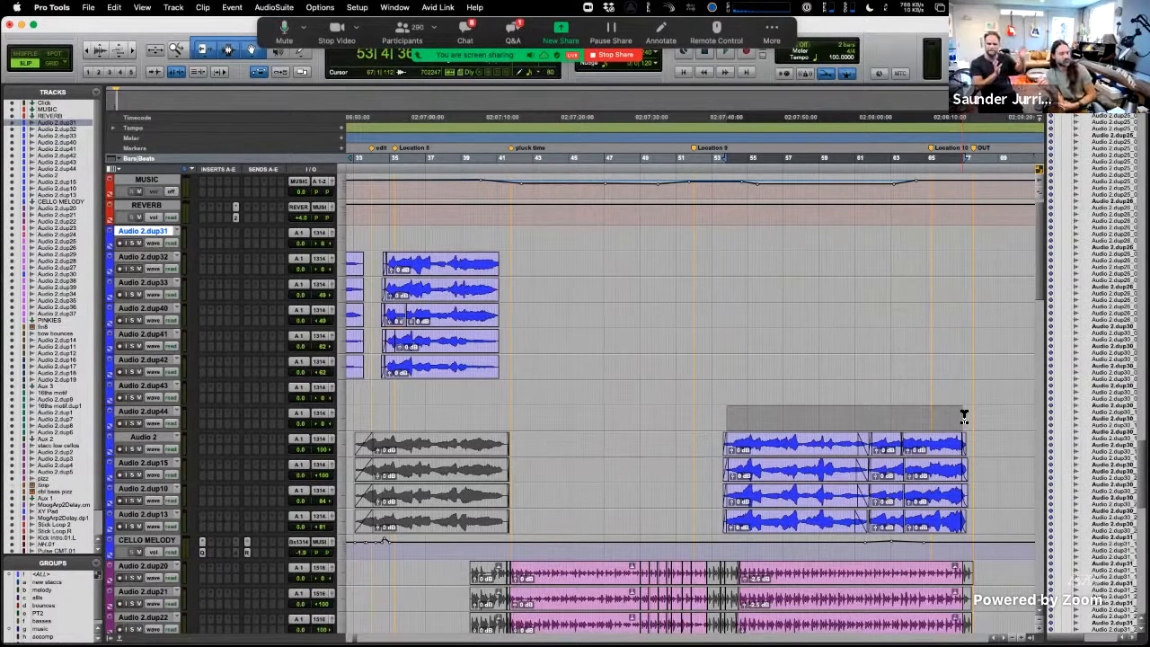
- Examine the melody and pluck track layers around CELLO MELODY between the pluck time and OUT markers
scroll(647, 413, "down", 5)
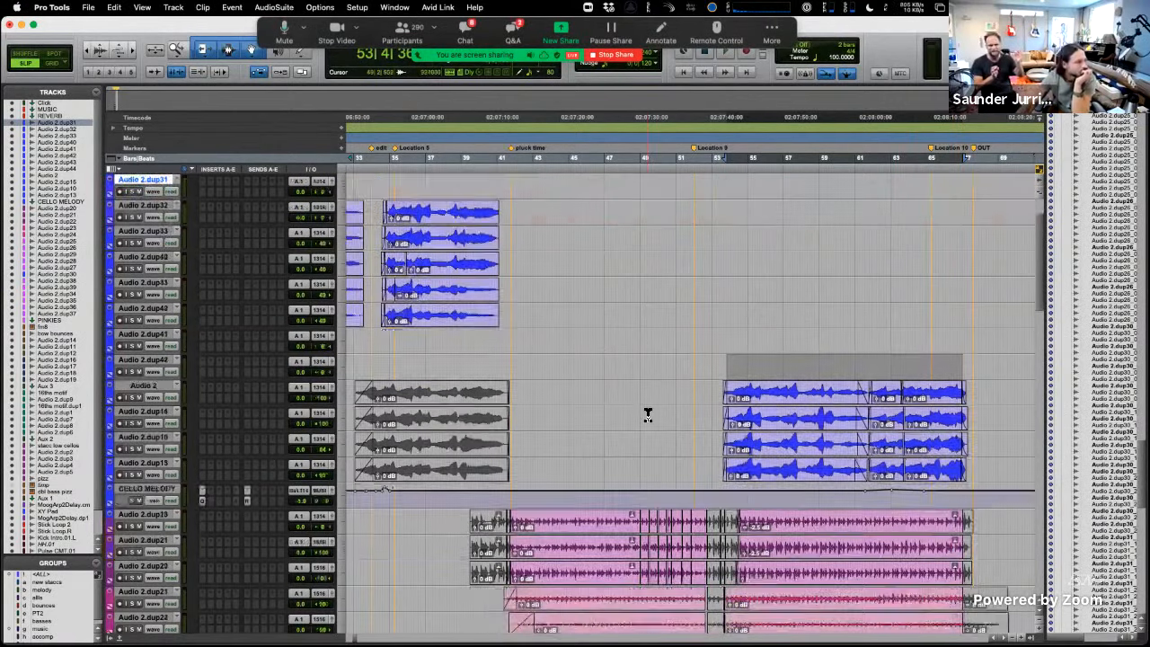
scroll(648, 413, "up", 5)
scroll(580, 362, "up", 1)
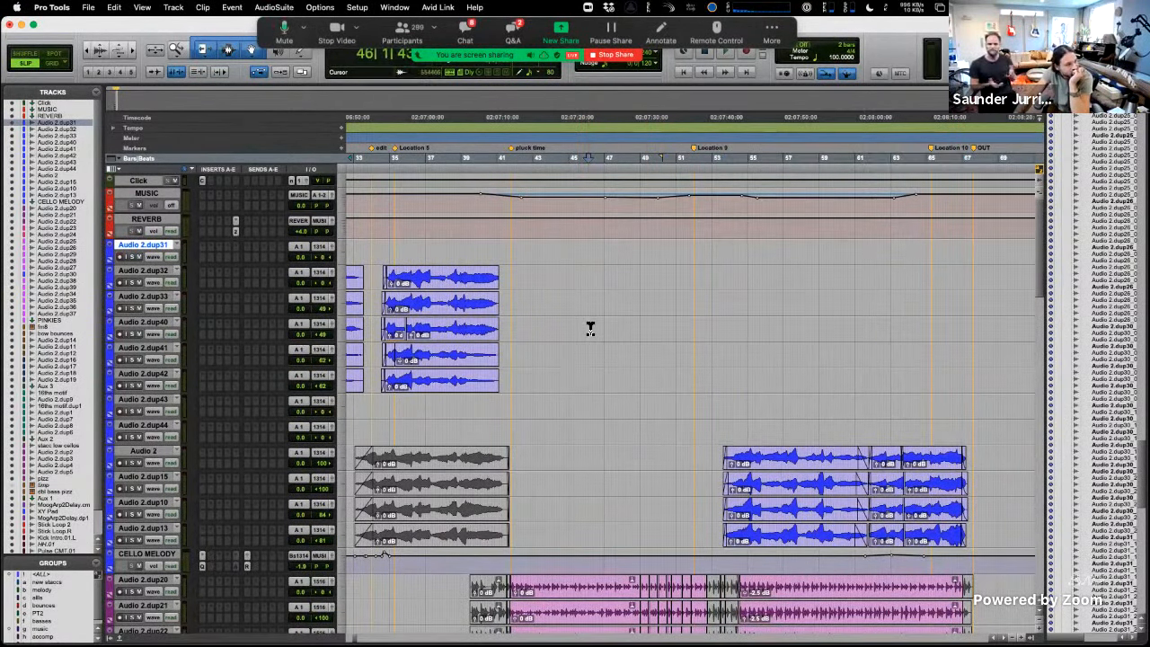
scroll(591, 328, "right", 1)
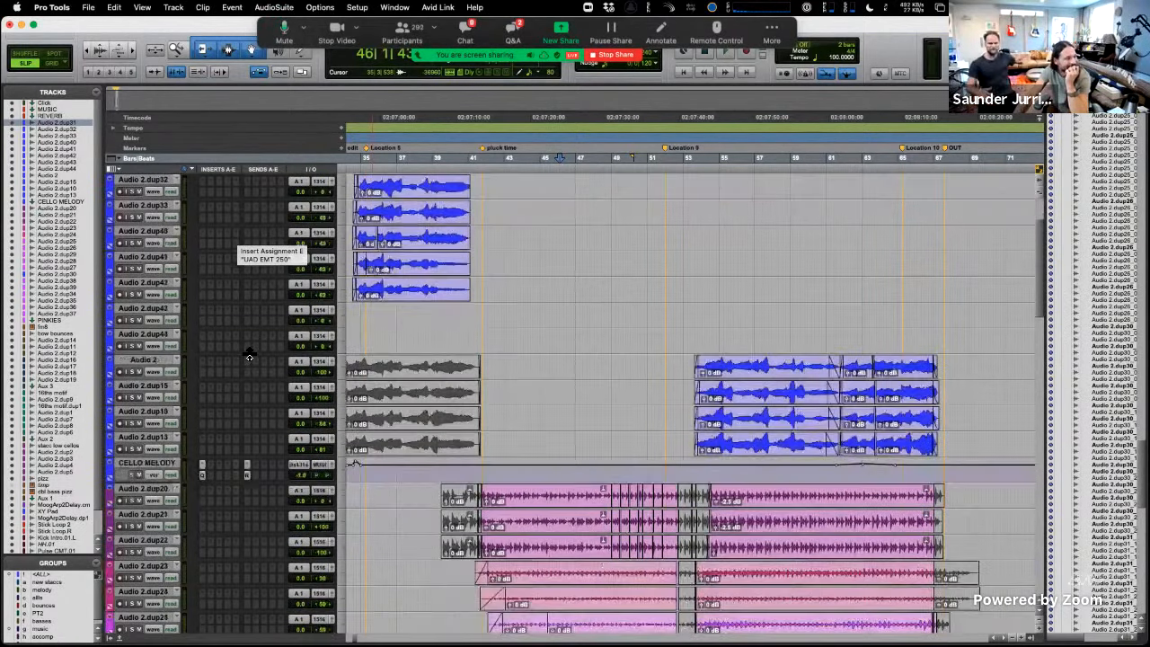
scroll(249, 356, "down", 8)
scroll(490, 383, "left", 3)
scroll(493, 379, "up", 5)
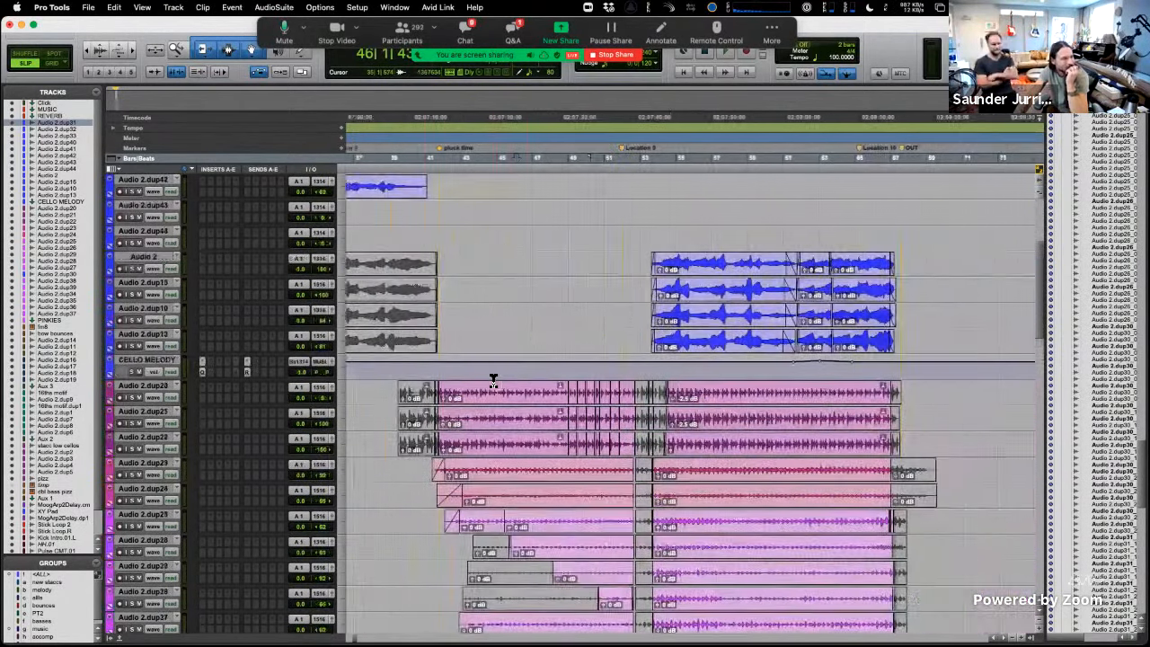